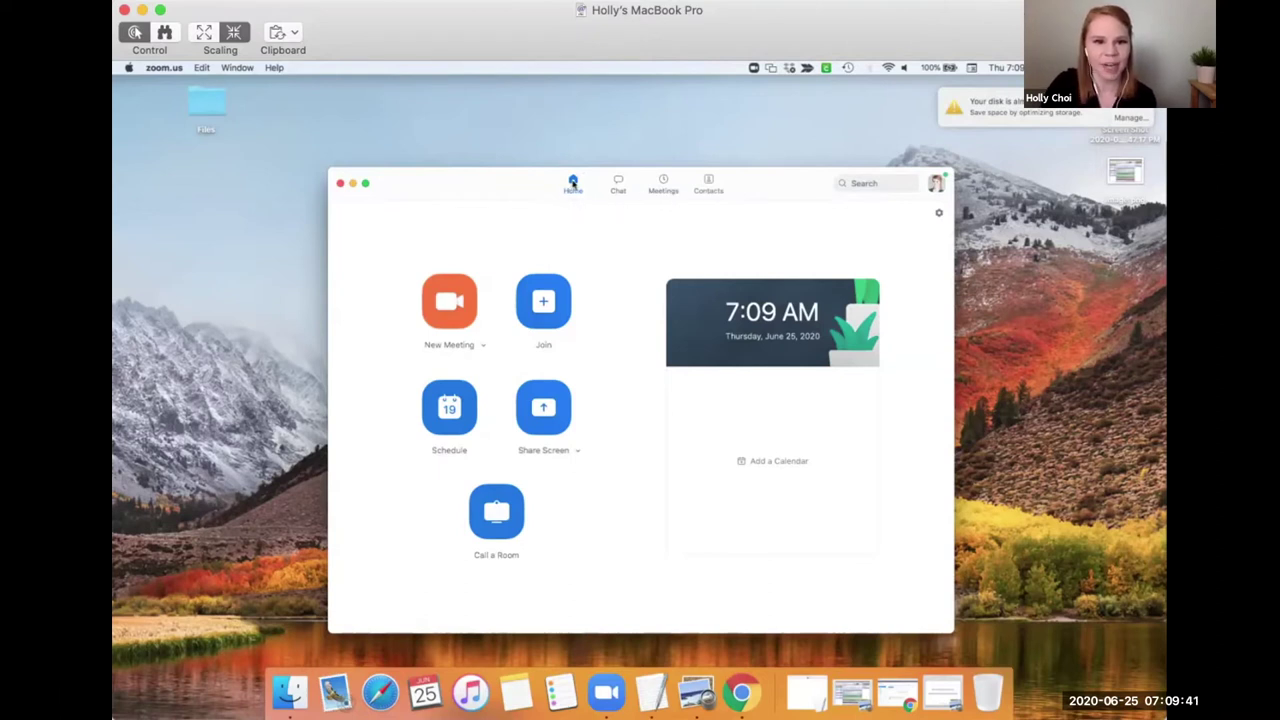
# Check the signed-in account and its licence type in the profile menu, and close it again.
pyautogui.click(663, 183)
pyautogui.click(571, 184)
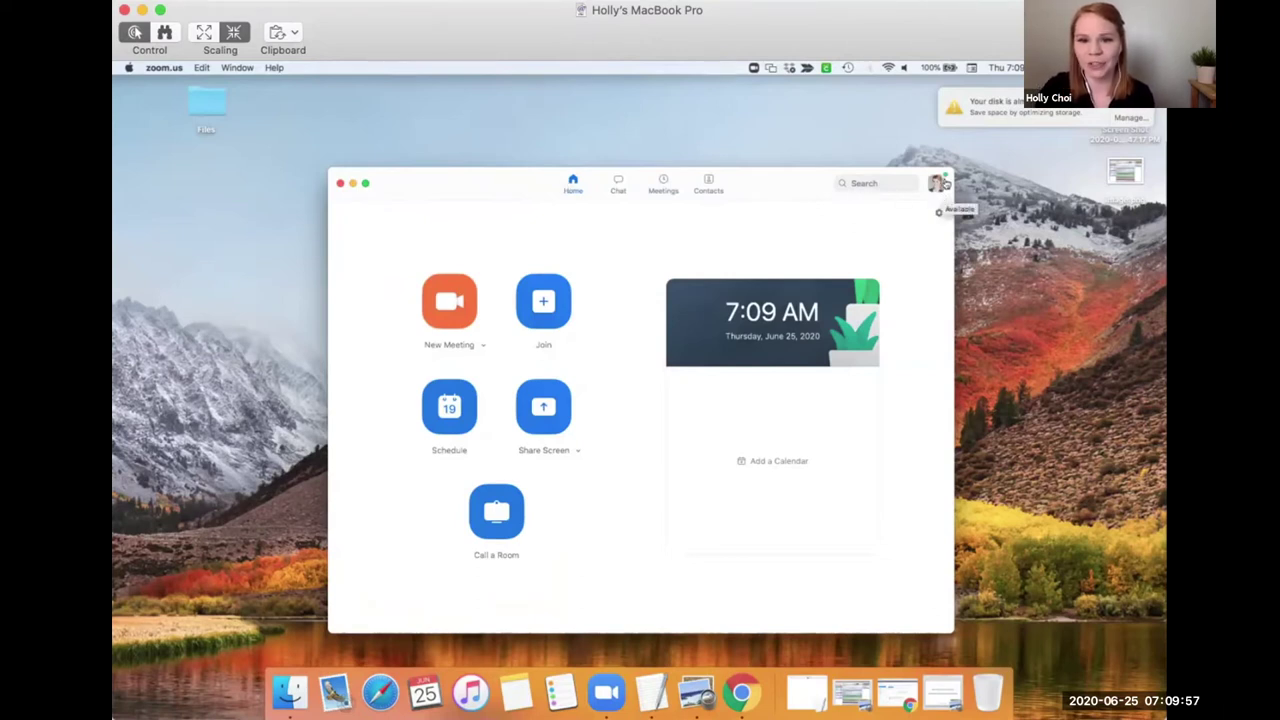
pyautogui.click(937, 184)
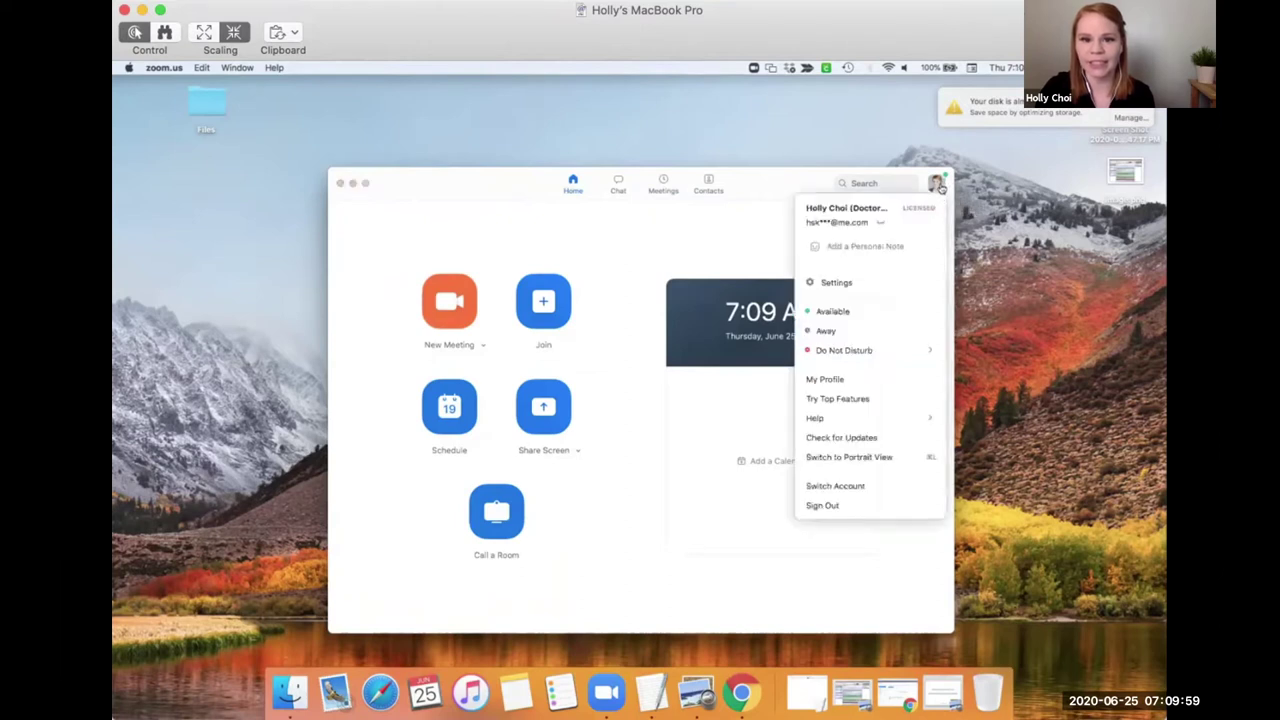
pyautogui.moveTo(923, 217)
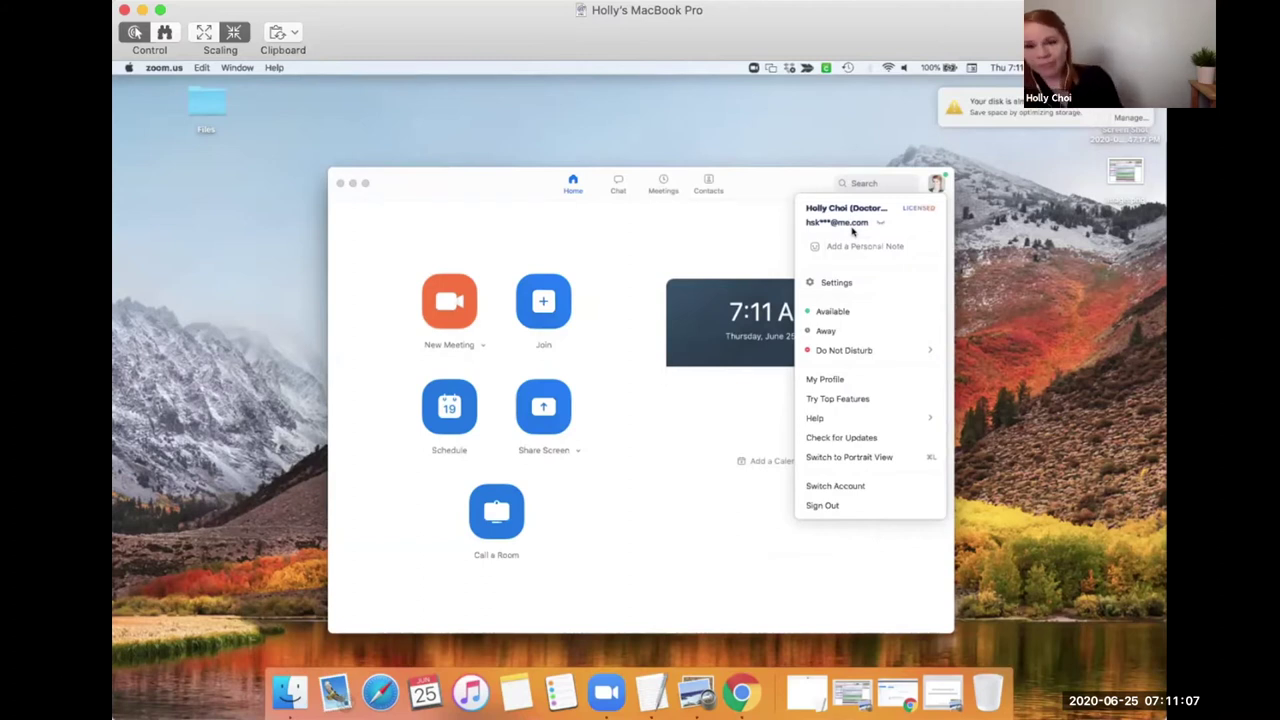
pyautogui.click(751, 237)
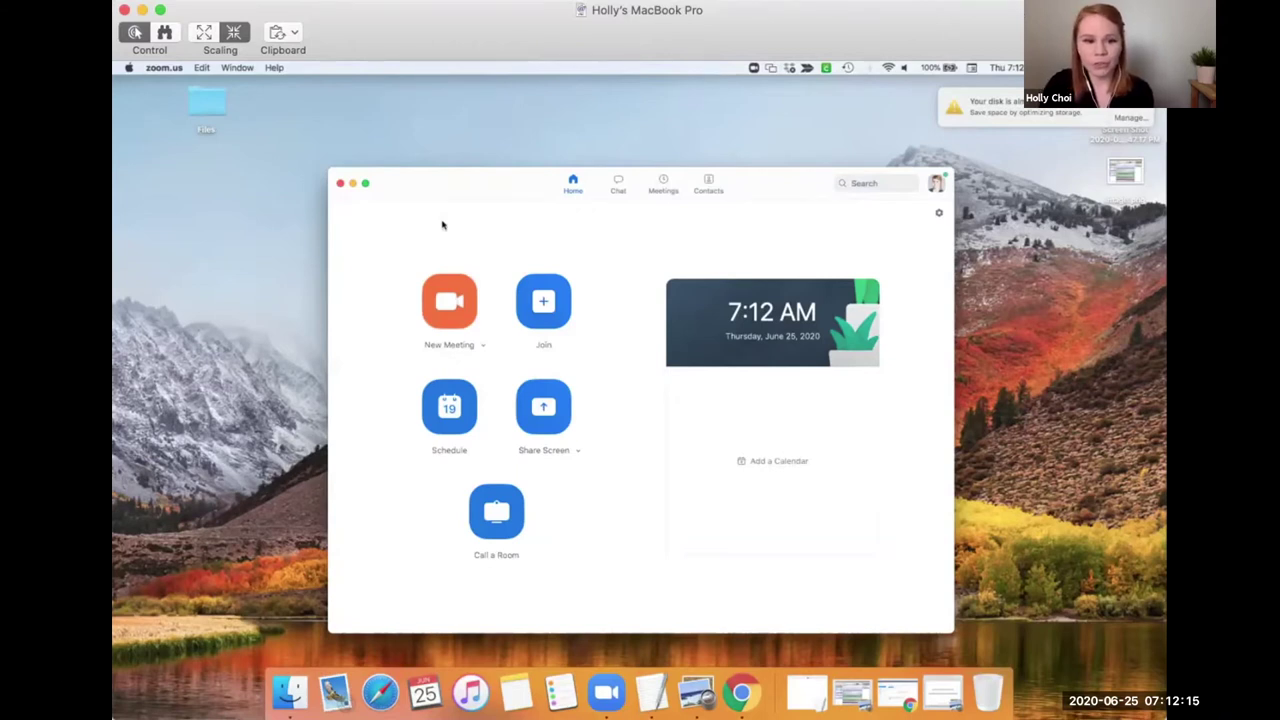
# Copy the invitation for the Personal Meeting ID from the new meeting options.
pyautogui.click(485, 346)
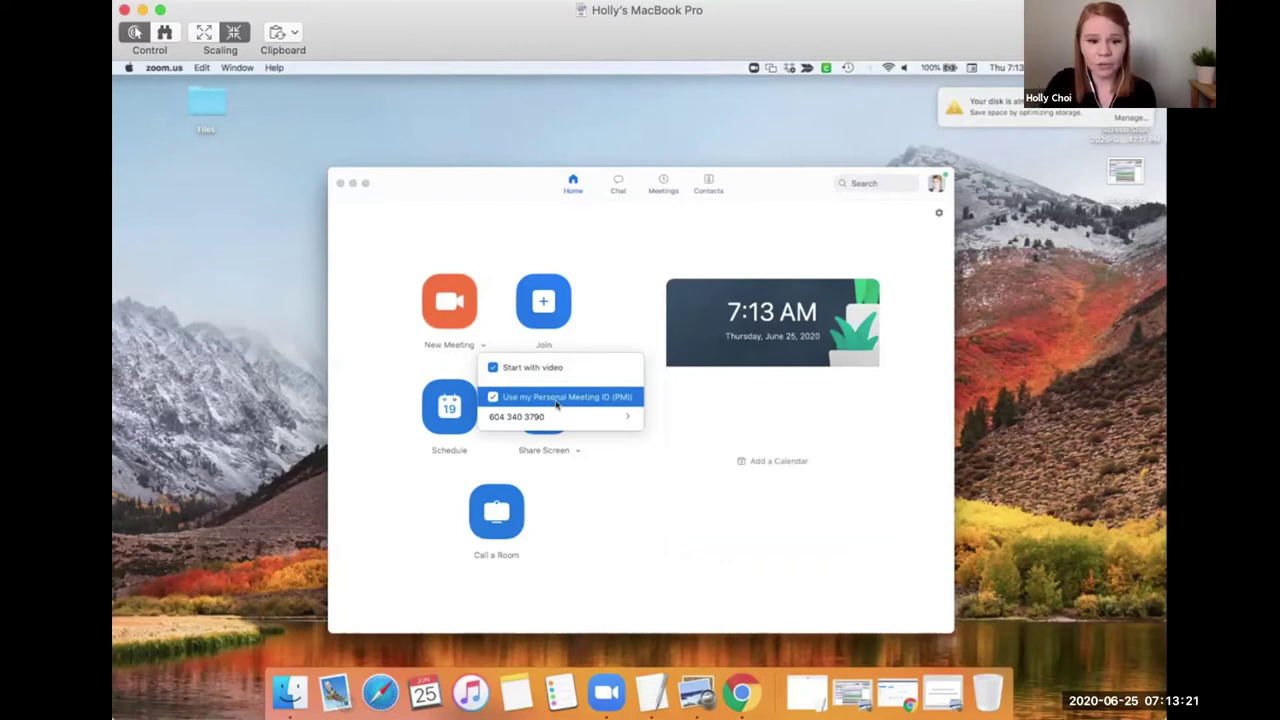
pyautogui.moveTo(562, 415)
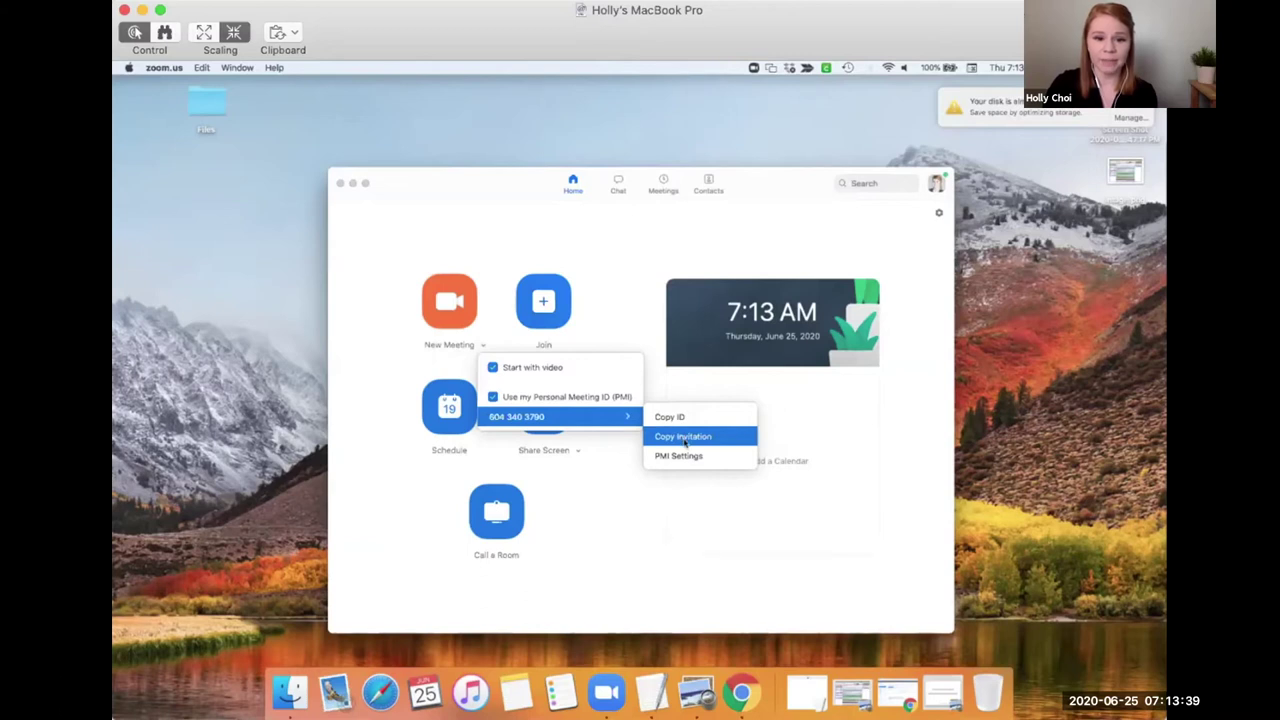
pyautogui.click(685, 440)
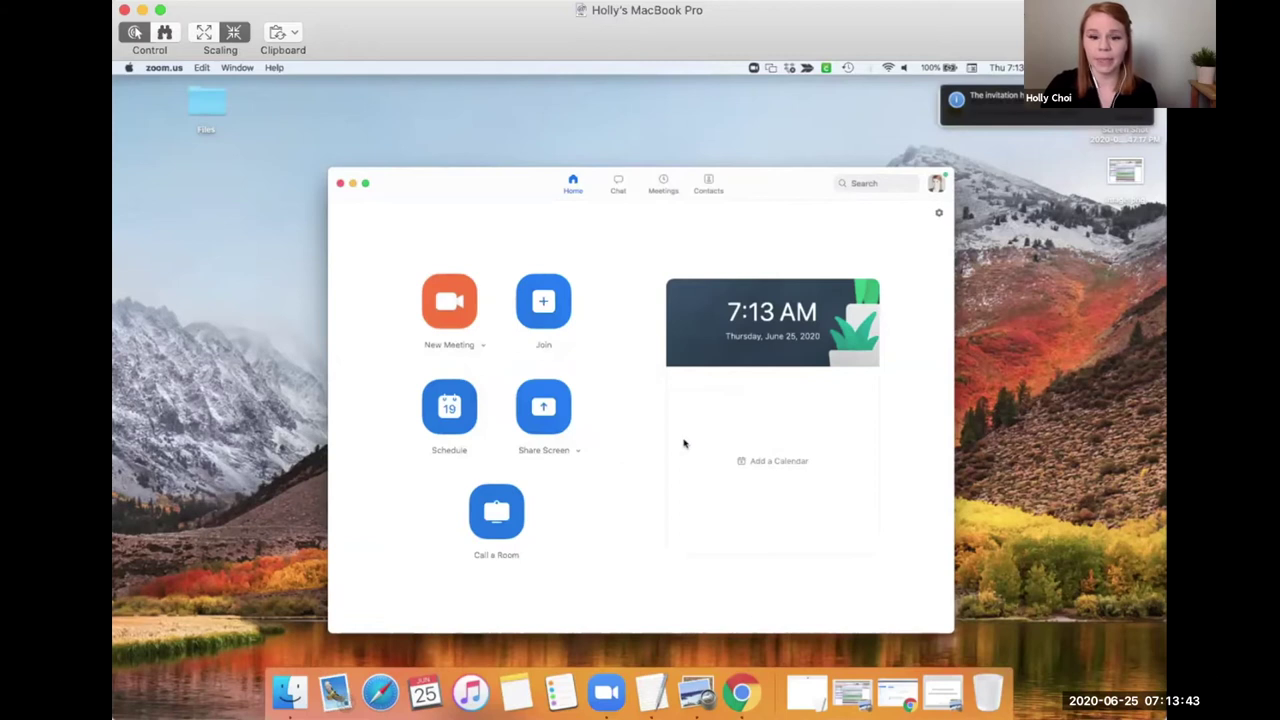
# Switch to the blank TextEdit document, paste the copied invitation into the enlarged window and select its join link.
pyautogui.click(805, 700)
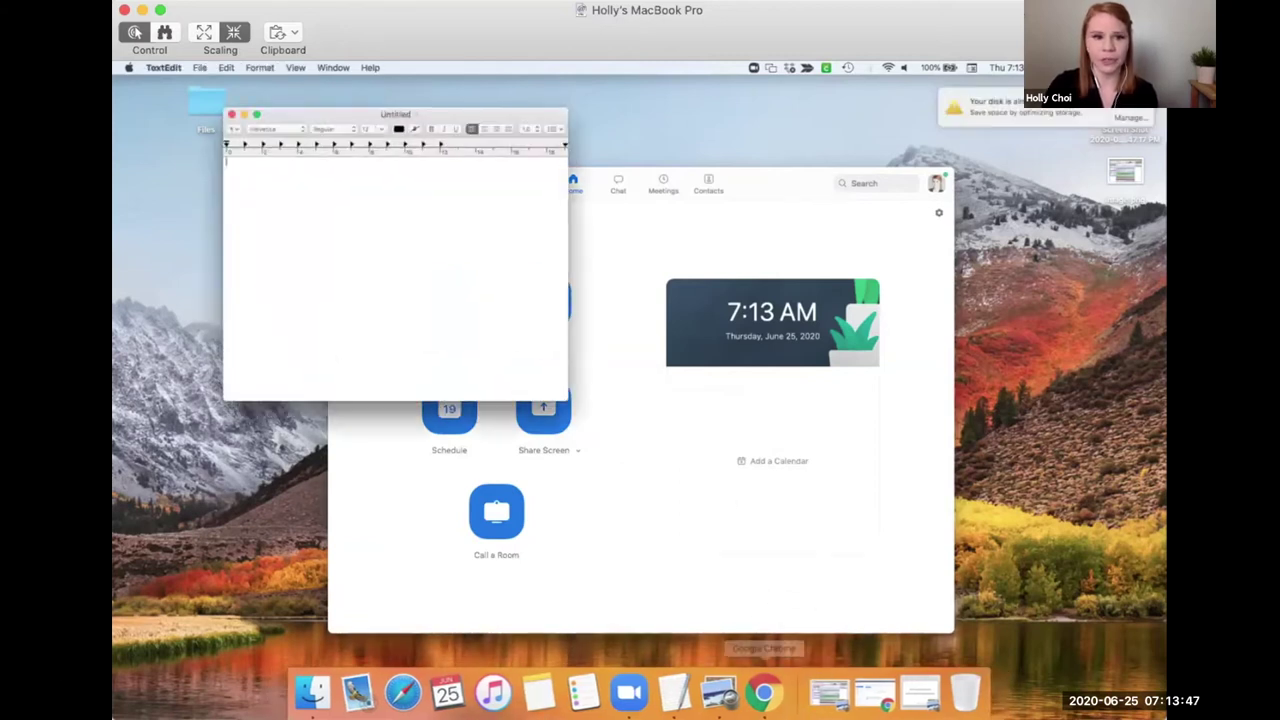
pyautogui.click(226, 67)
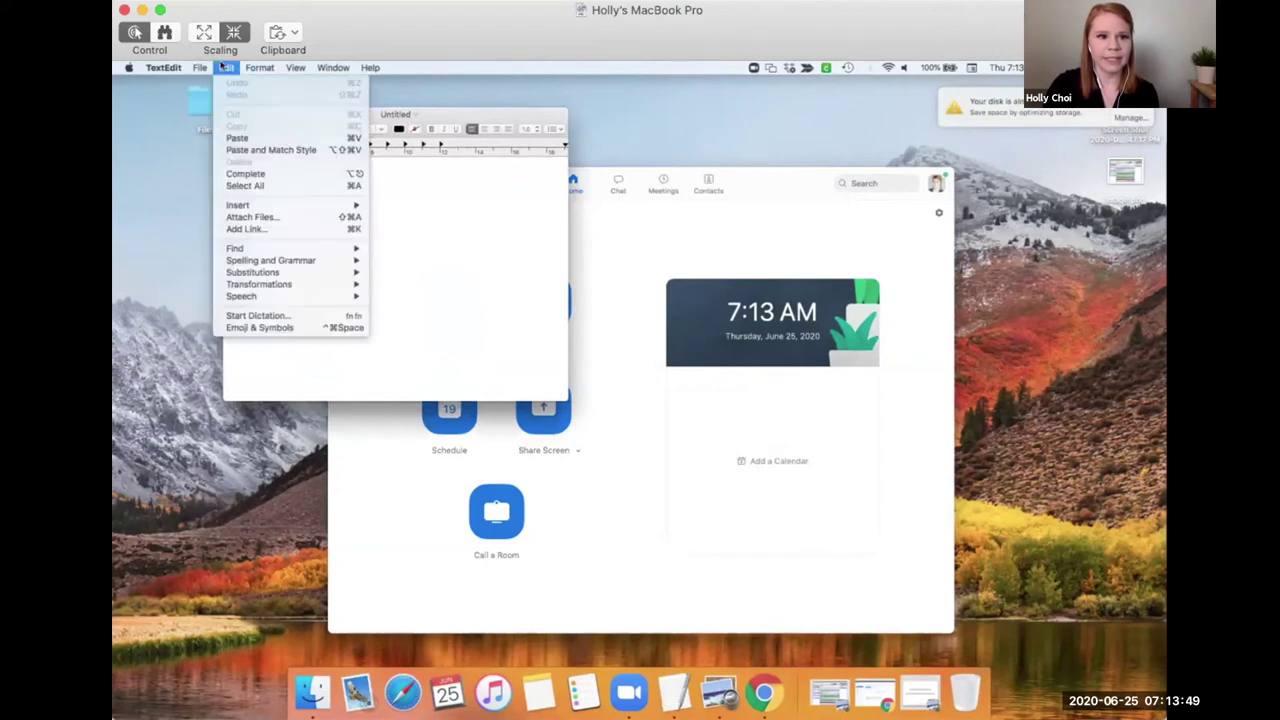
pyautogui.click(240, 138)
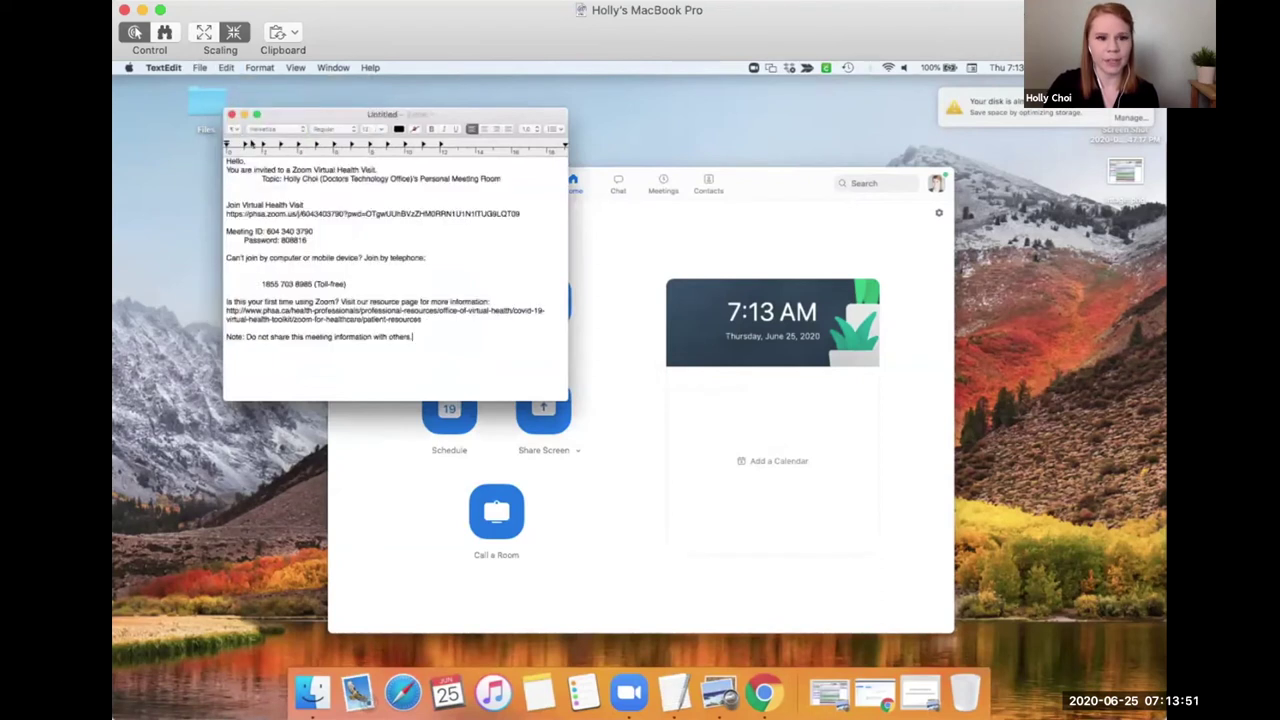
pyautogui.moveTo(567, 395); pyautogui.dragTo(757, 491)
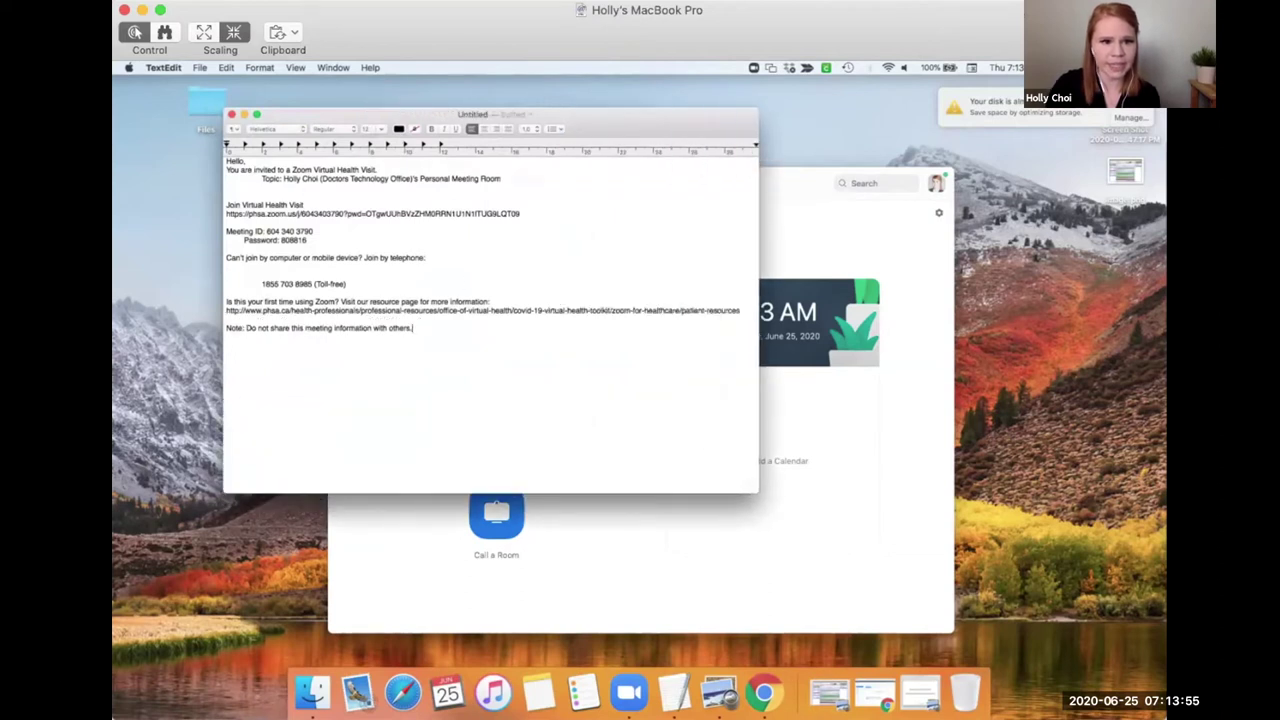
pyautogui.moveTo(521, 214); pyautogui.dragTo(209, 213)
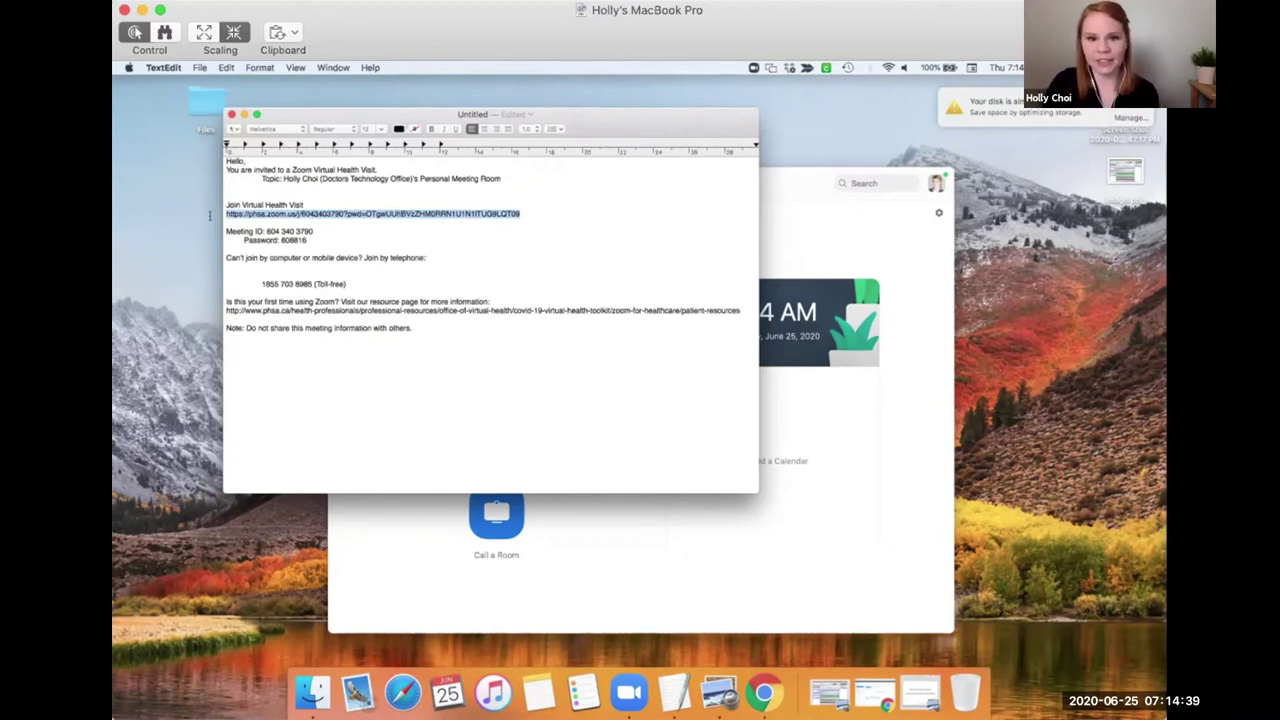
# Return to Zoom to review the copy options for the Personal Meeting ID, and bring the TextEdit invitation forward.
pyautogui.click(812, 192)
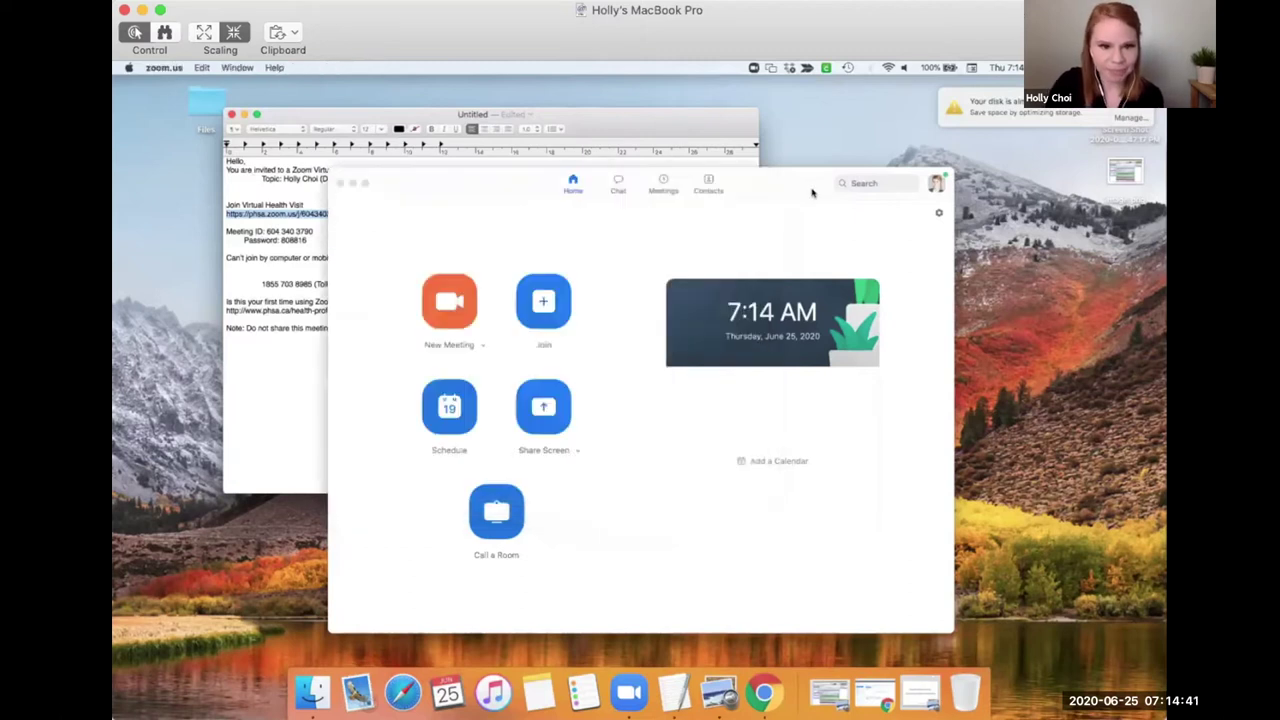
pyautogui.click(485, 346)
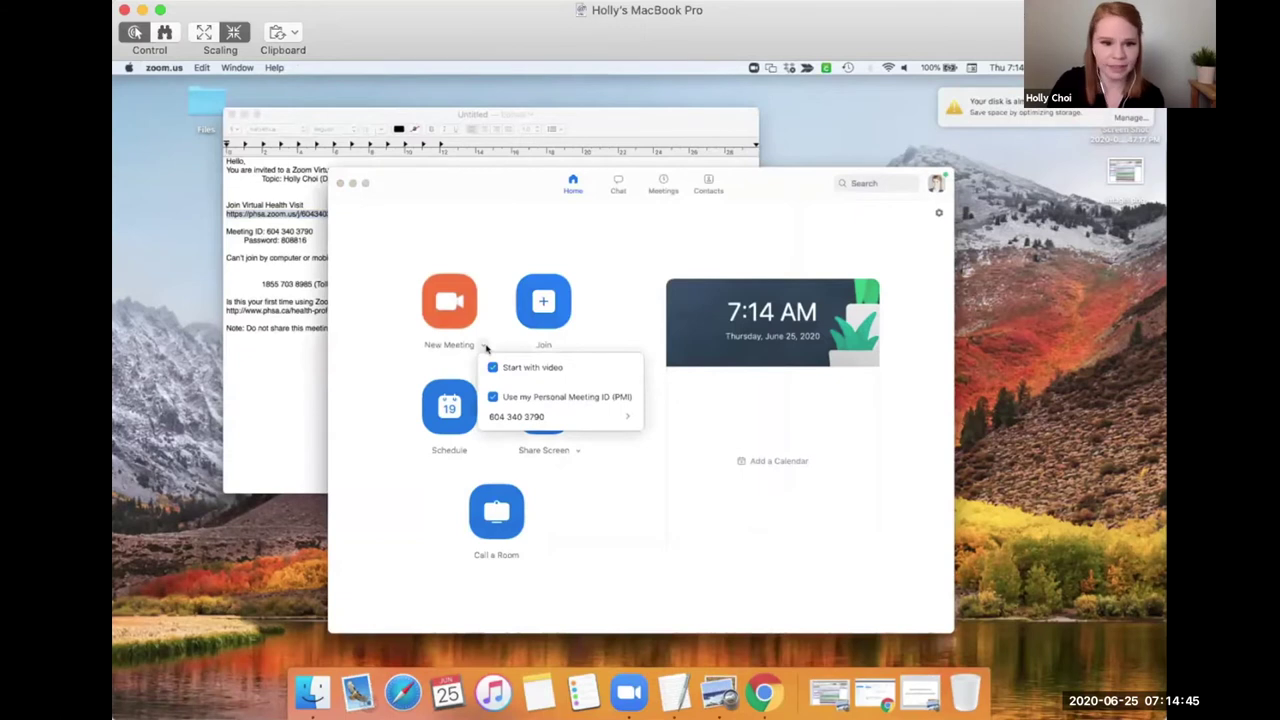
pyautogui.moveTo(553, 417)
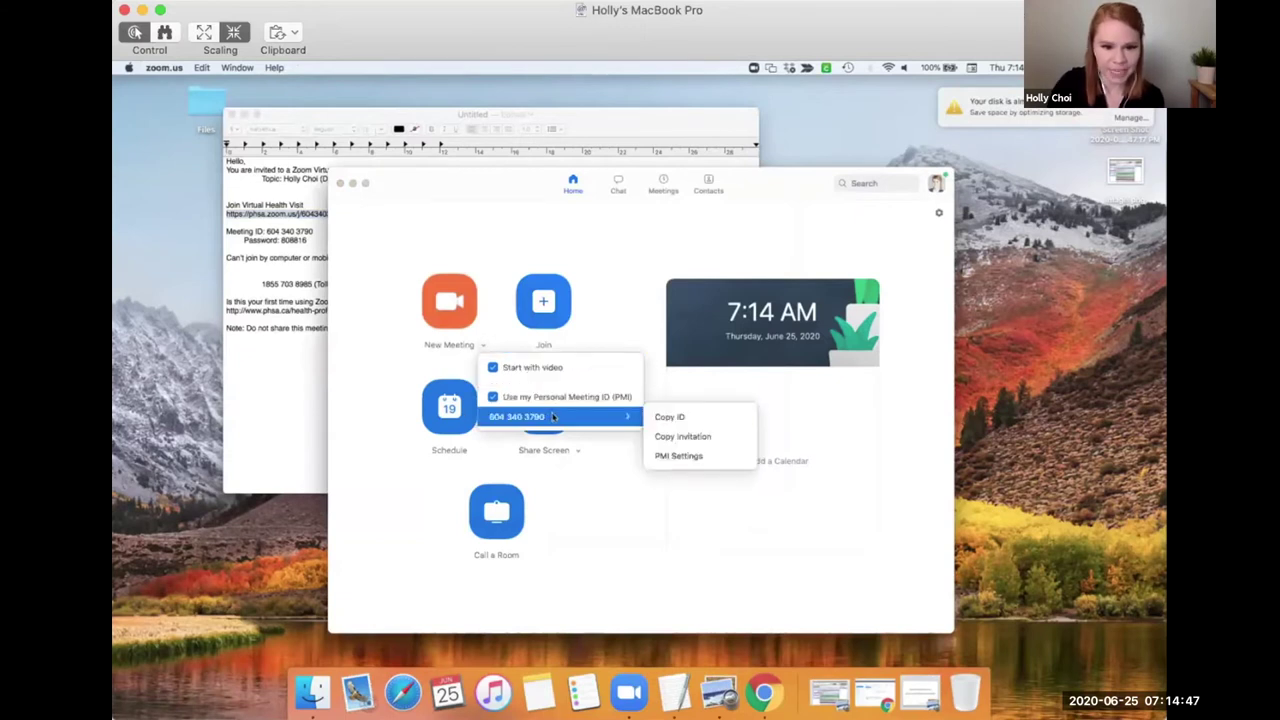
pyautogui.click(700, 437)
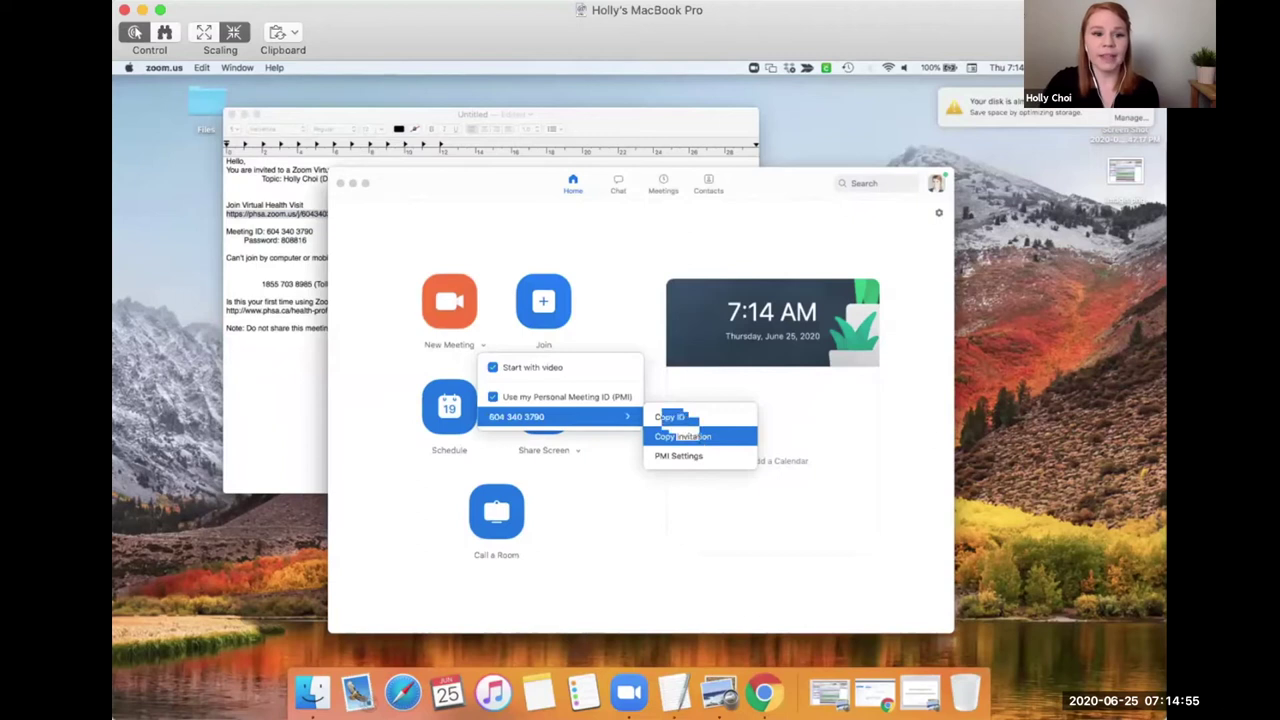
pyautogui.click(310, 372)
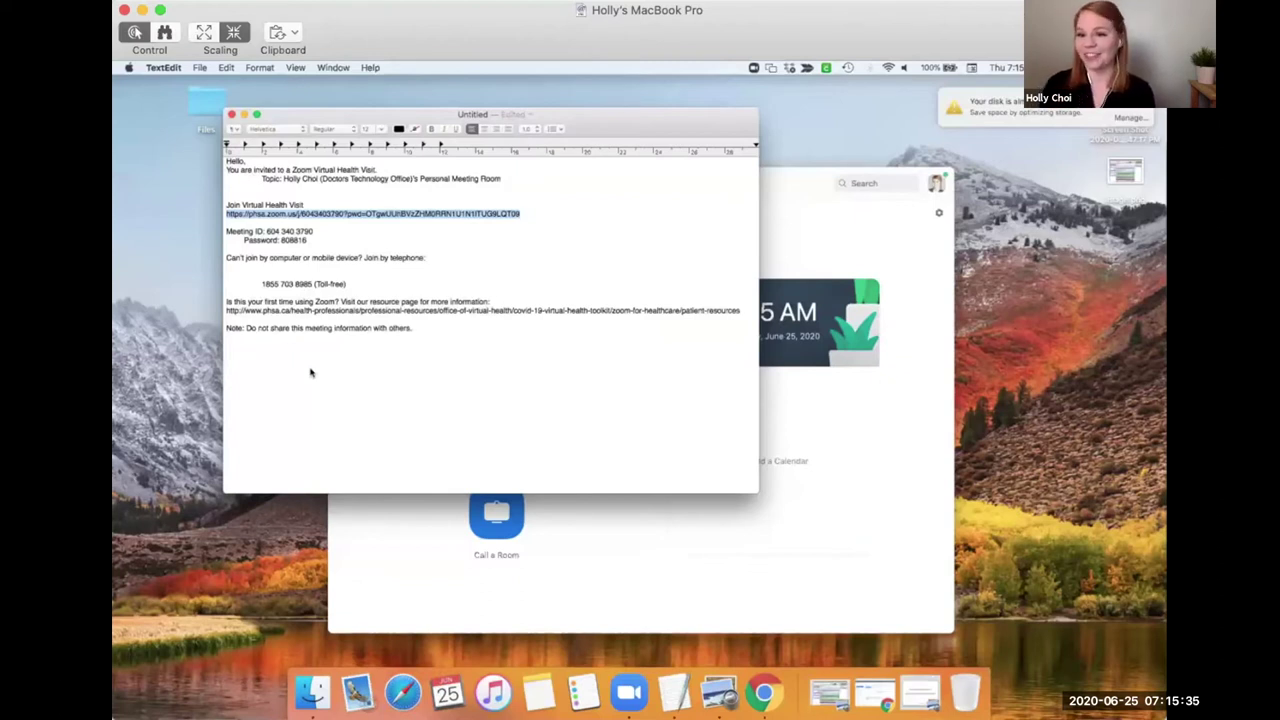
# Close the TextEdit document with the invitation, delete it instead of saving, and return to the Zoom home window.
pyautogui.click(232, 119)
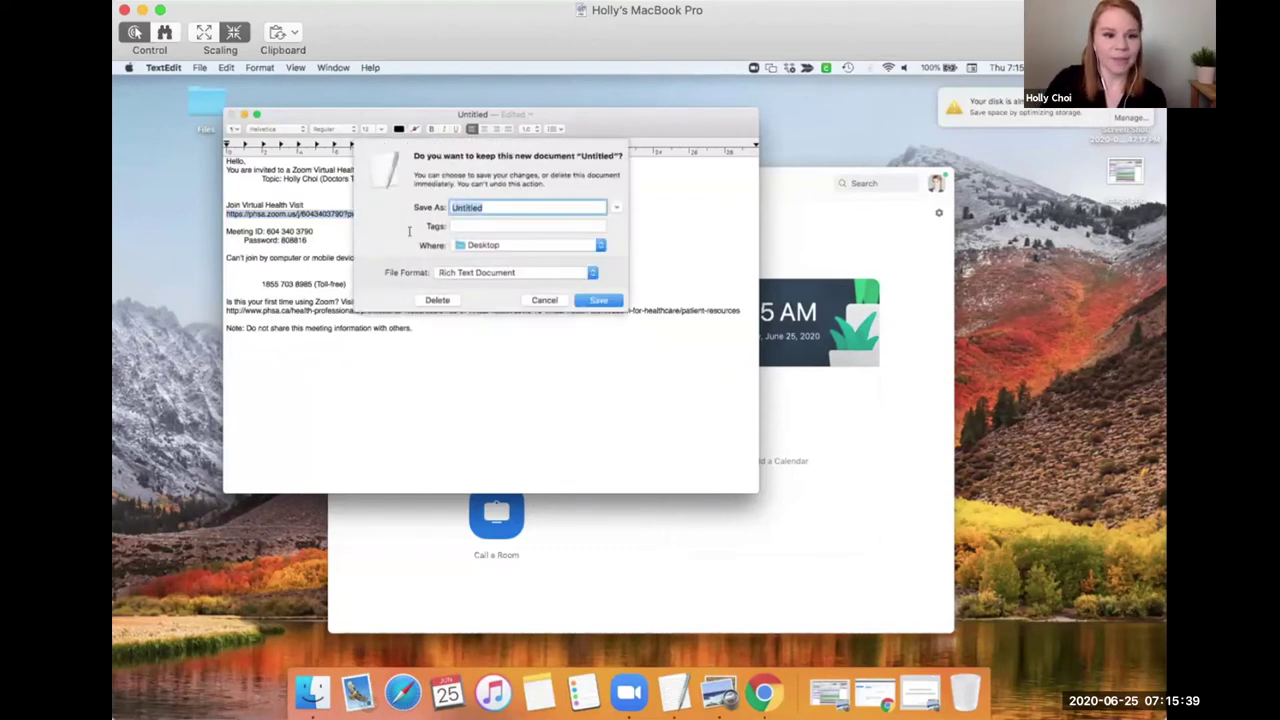
pyautogui.click(448, 301)
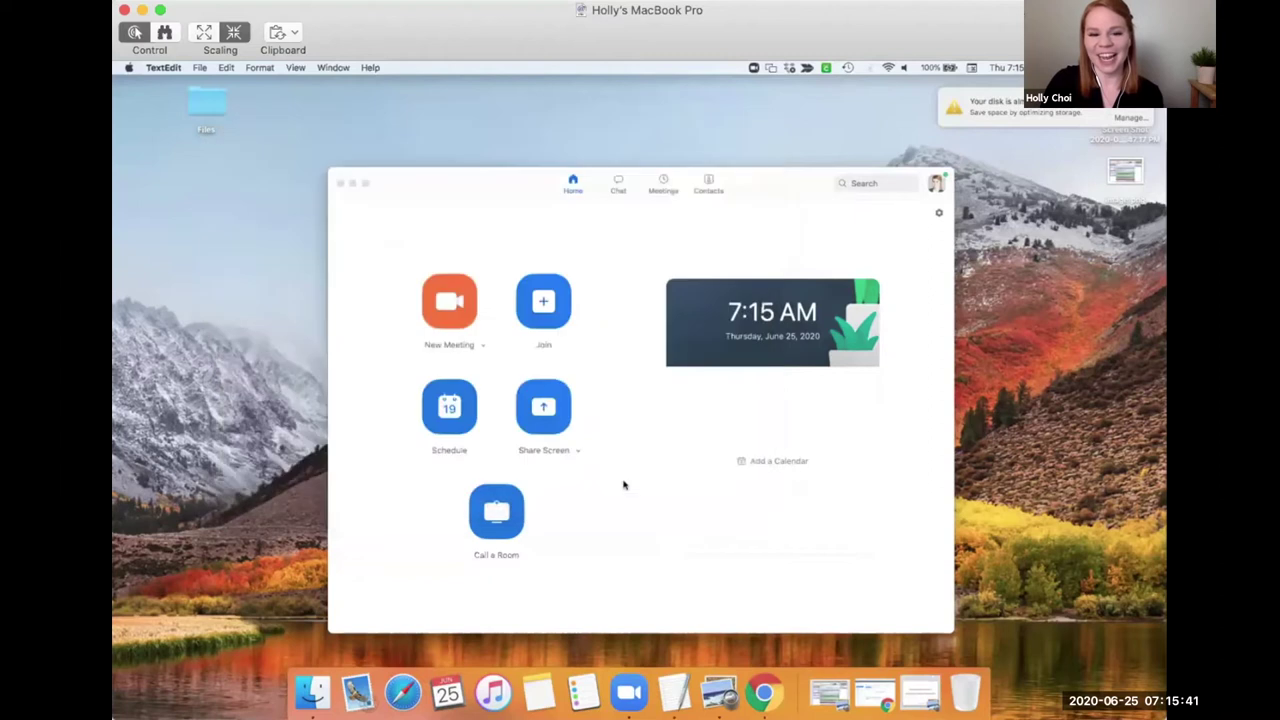
pyautogui.click(633, 530)
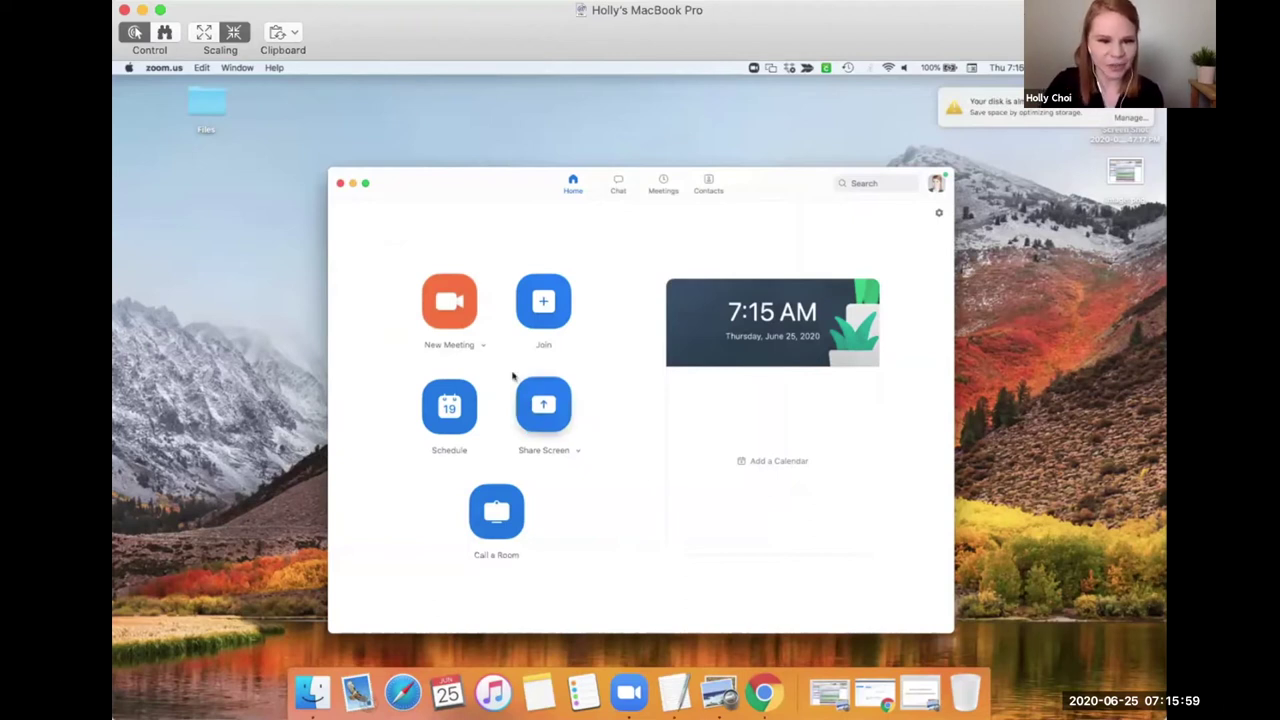
# Start a new meeting with the Personal Meeting ID option enabled and join it with computer audio.
pyautogui.click(484, 346)
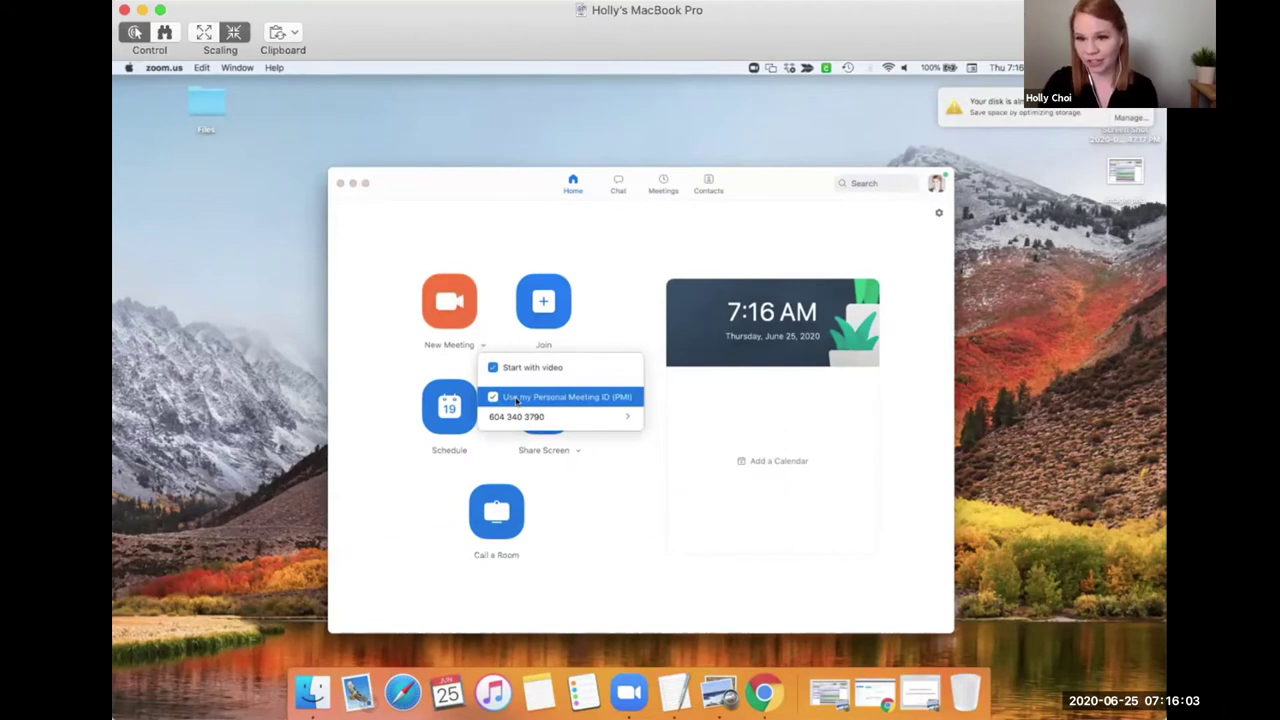
pyautogui.click(363, 371)
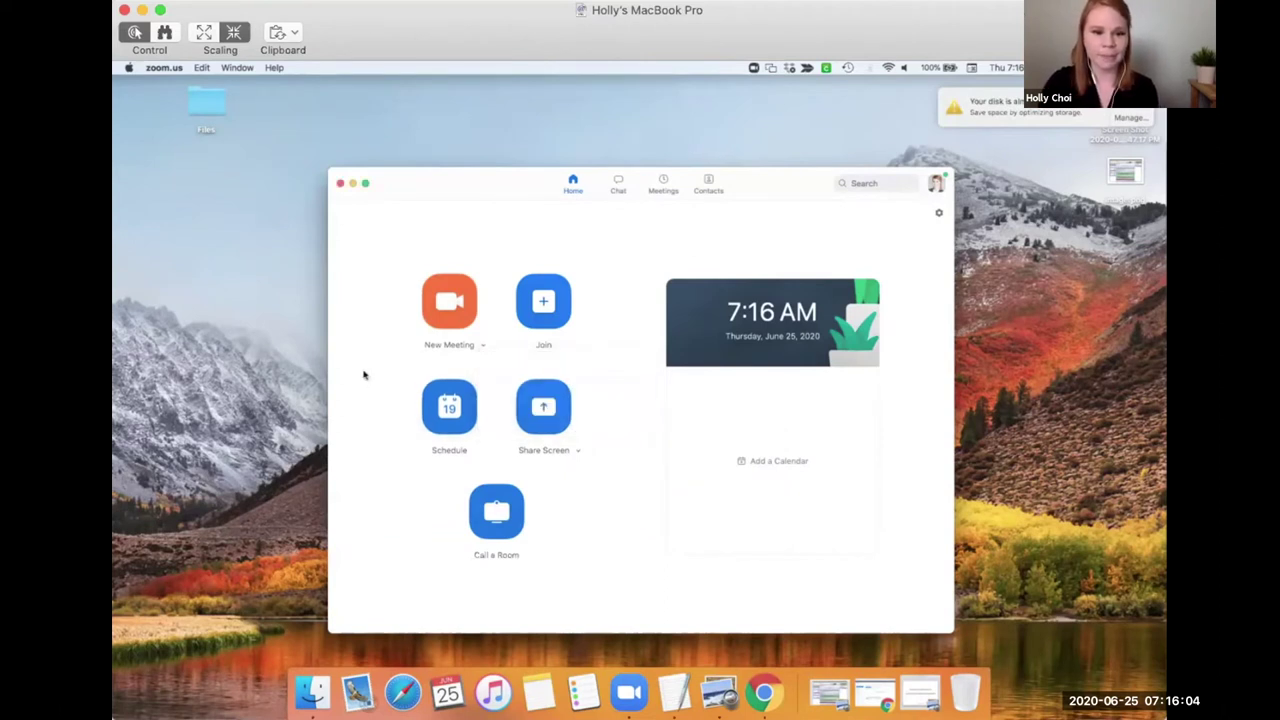
pyautogui.click(445, 317)
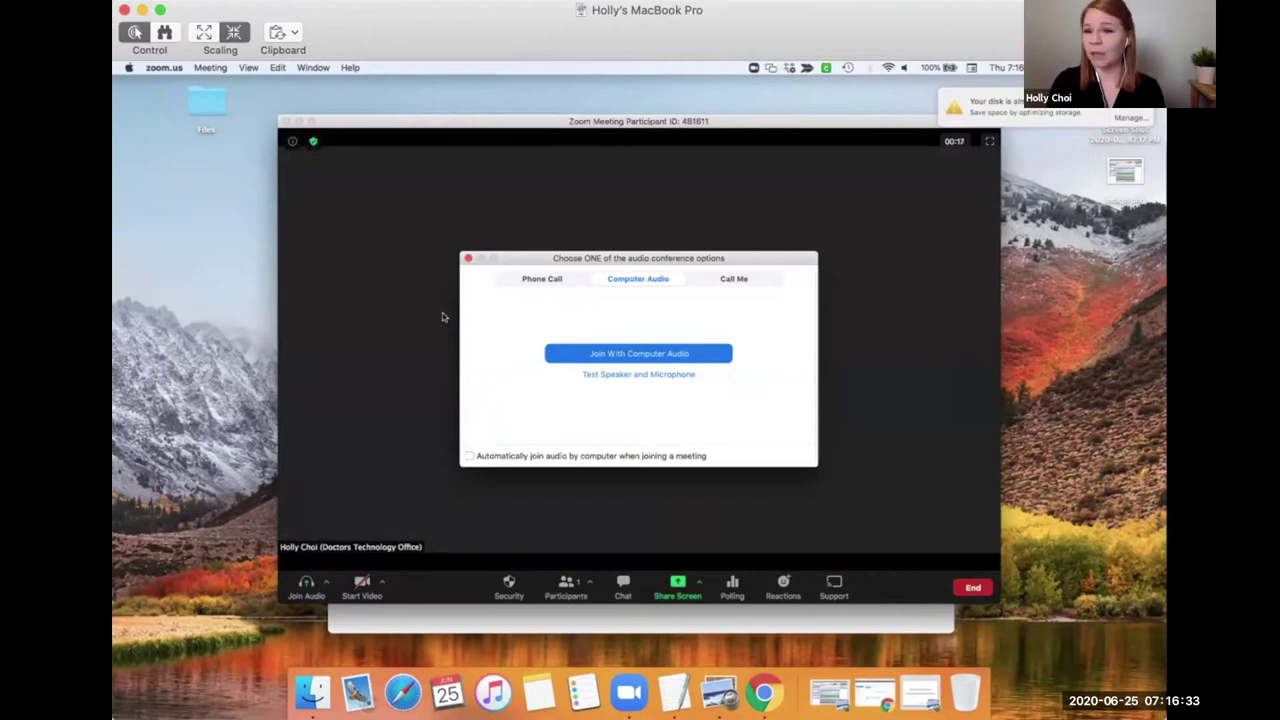
pyautogui.click(588, 356)
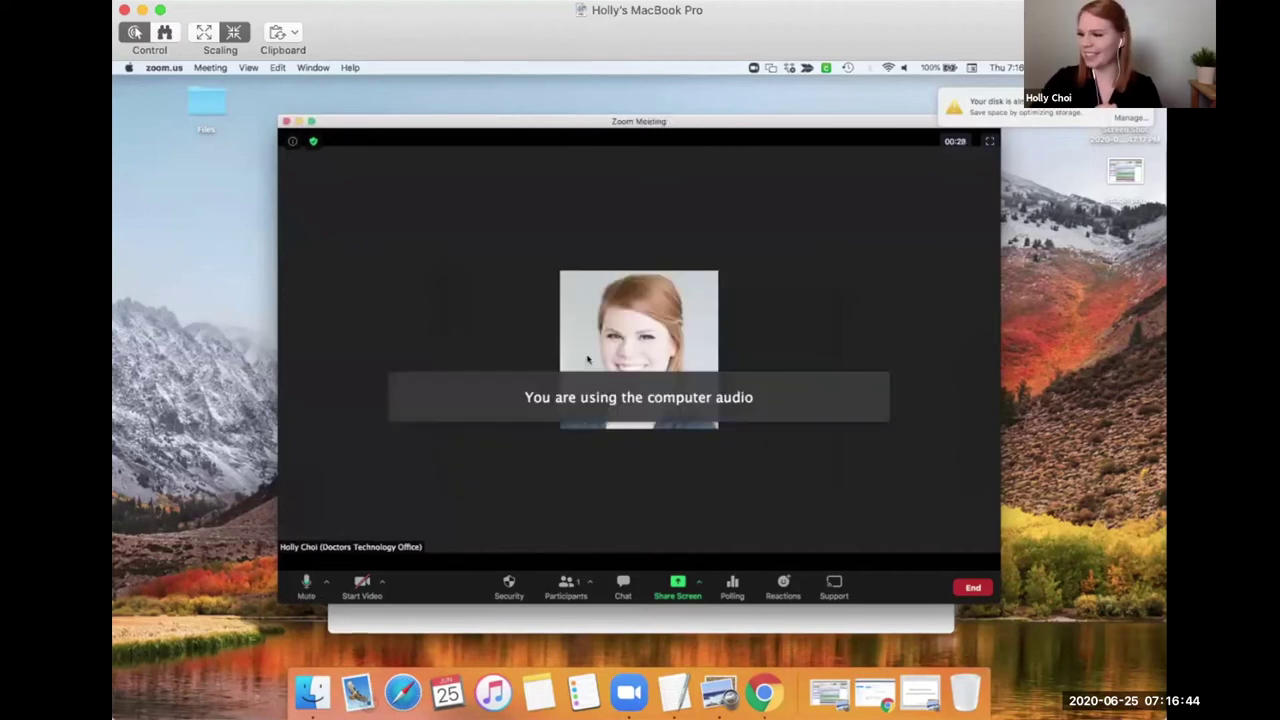
# Mute the microphone and switch the camera on, off and on again to leave the video running.
pyautogui.click(299, 590)
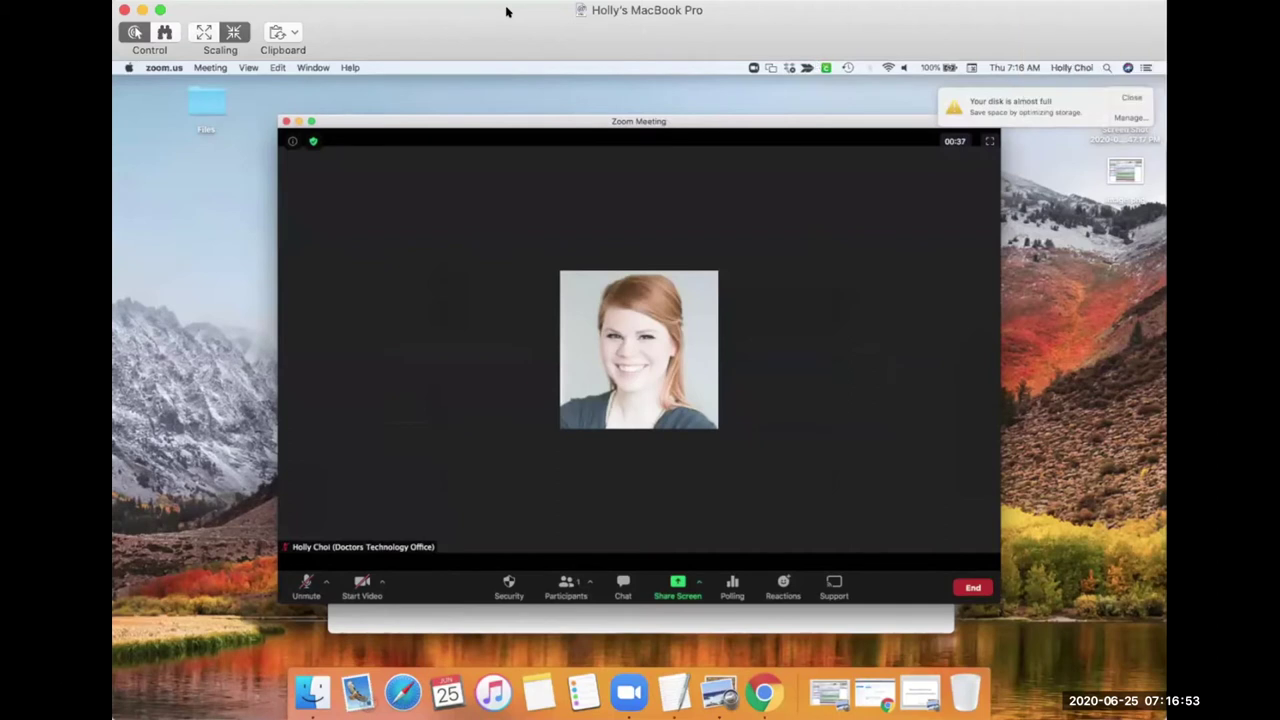
pyautogui.click(362, 586)
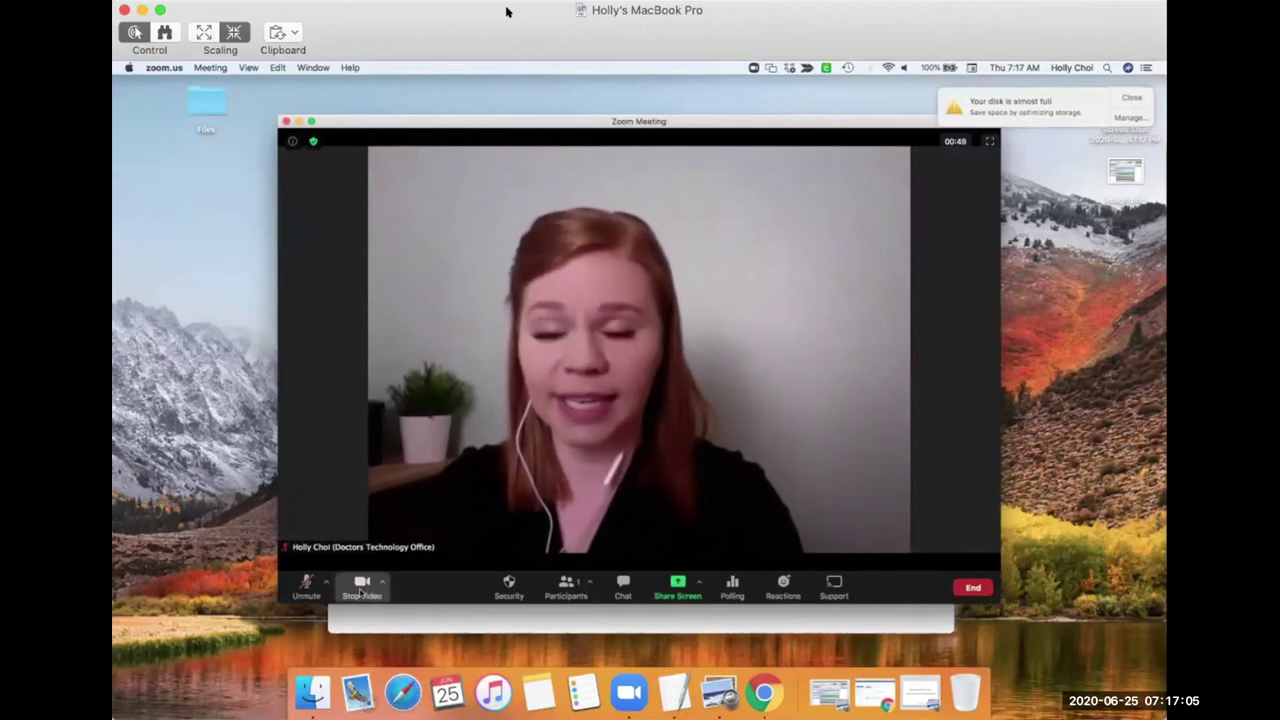
pyautogui.click(362, 586)
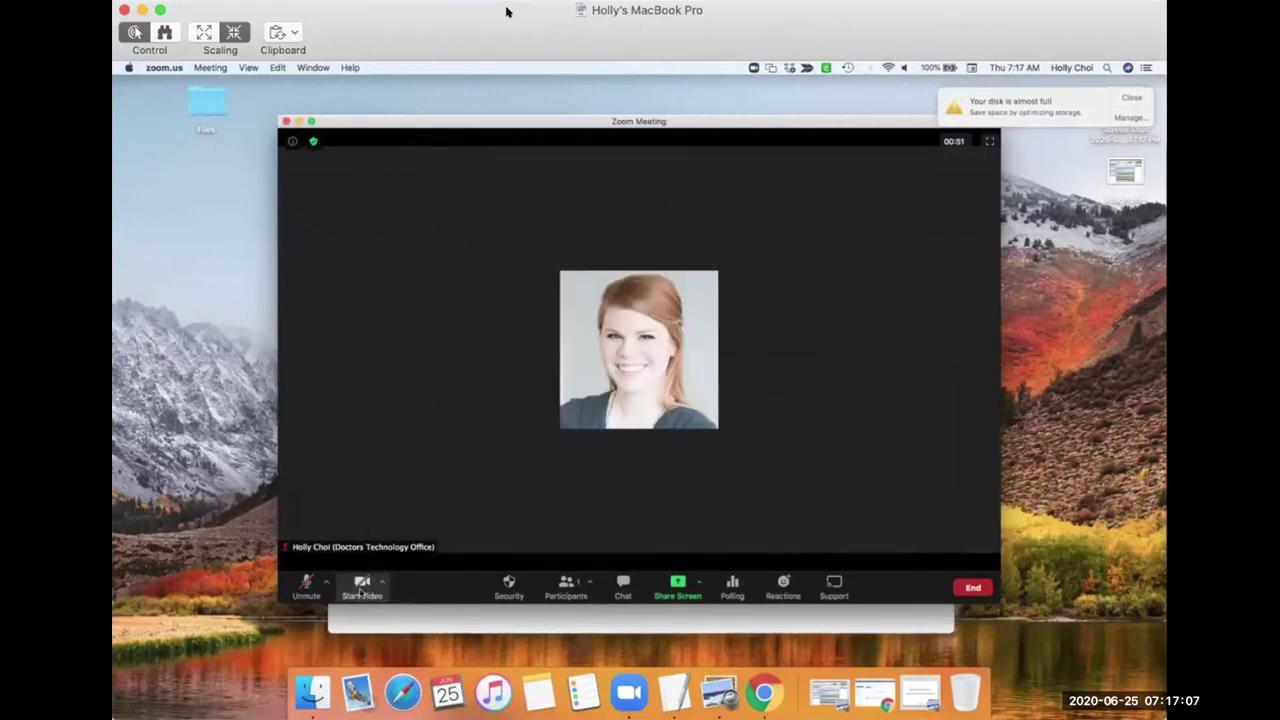
pyautogui.click(362, 586)
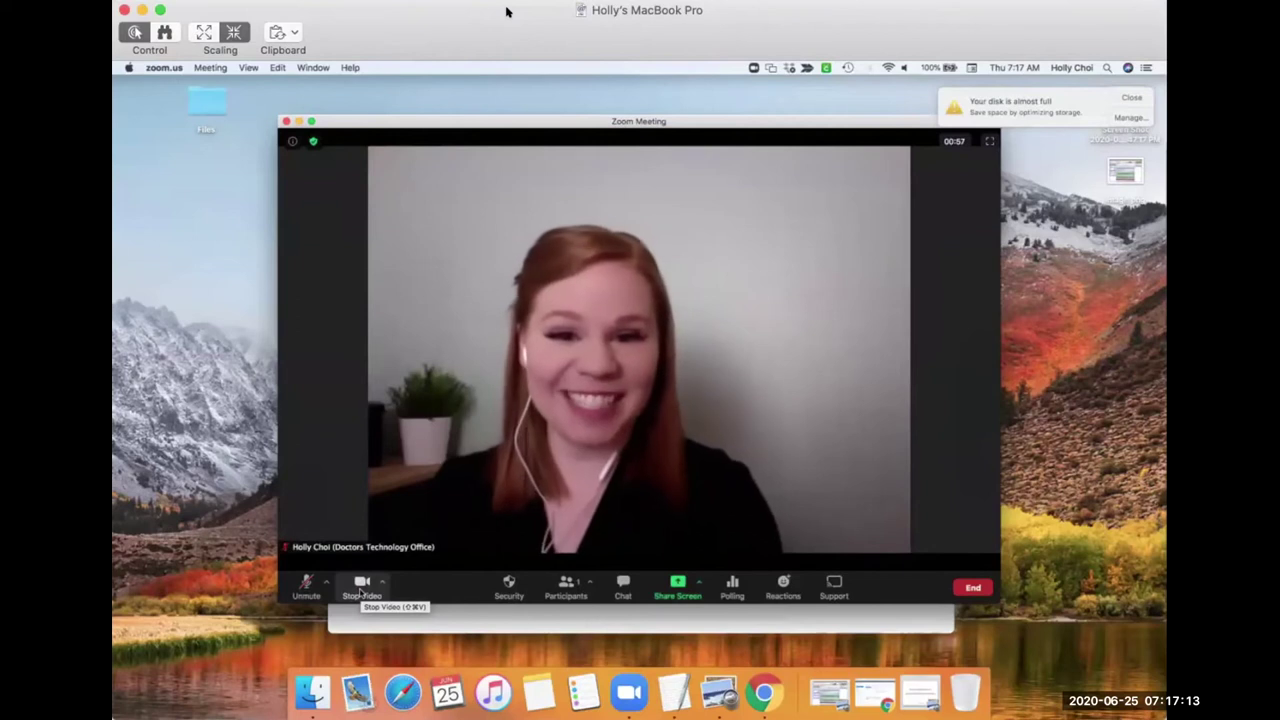
# Enlarge the meeting window to fill most of the desktop and show the participant list and the chat.
pyautogui.moveTo(429, 124); pyautogui.dragTo(316, 95)
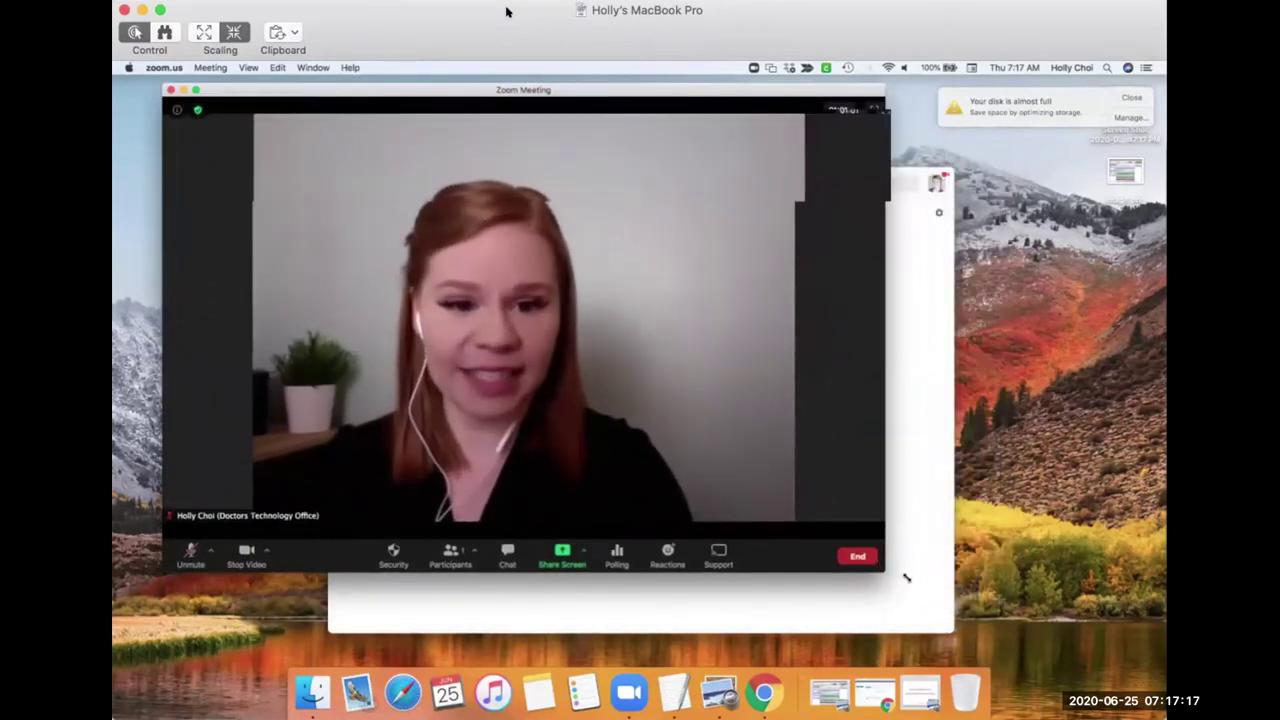
pyautogui.moveTo(885, 569); pyautogui.dragTo(1090, 656)
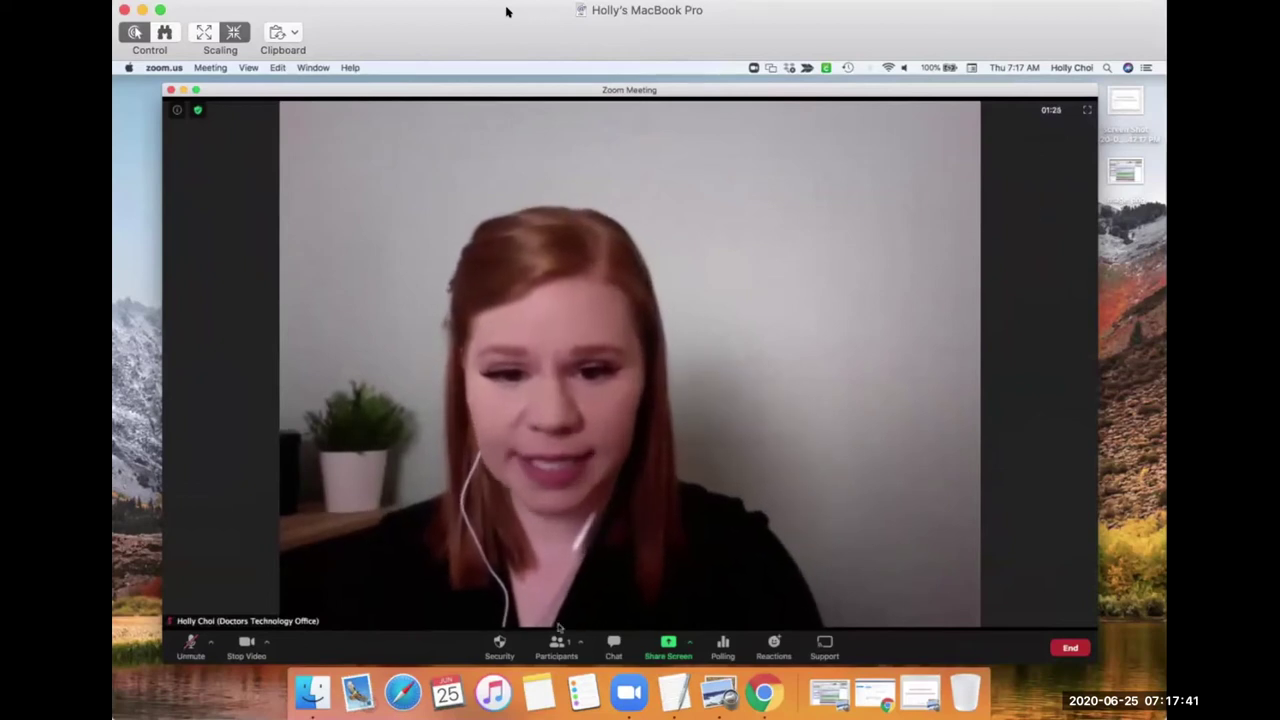
pyautogui.click(556, 645)
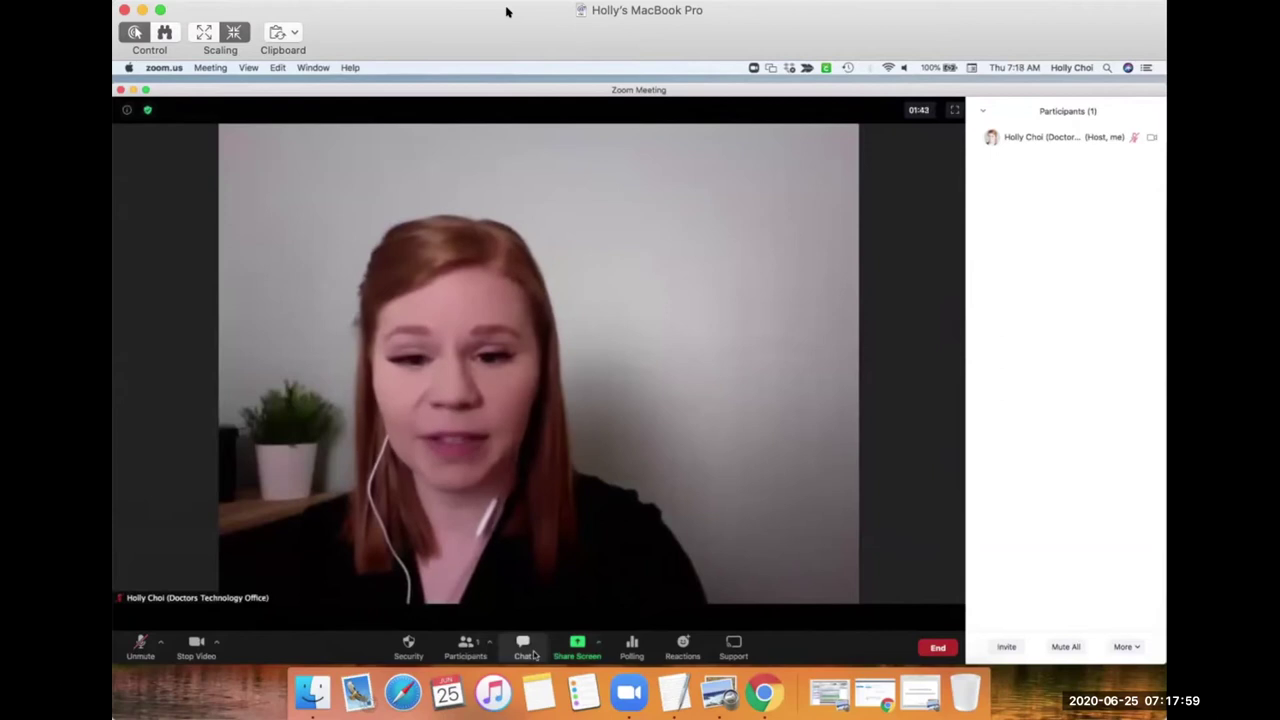
pyautogui.click(535, 655)
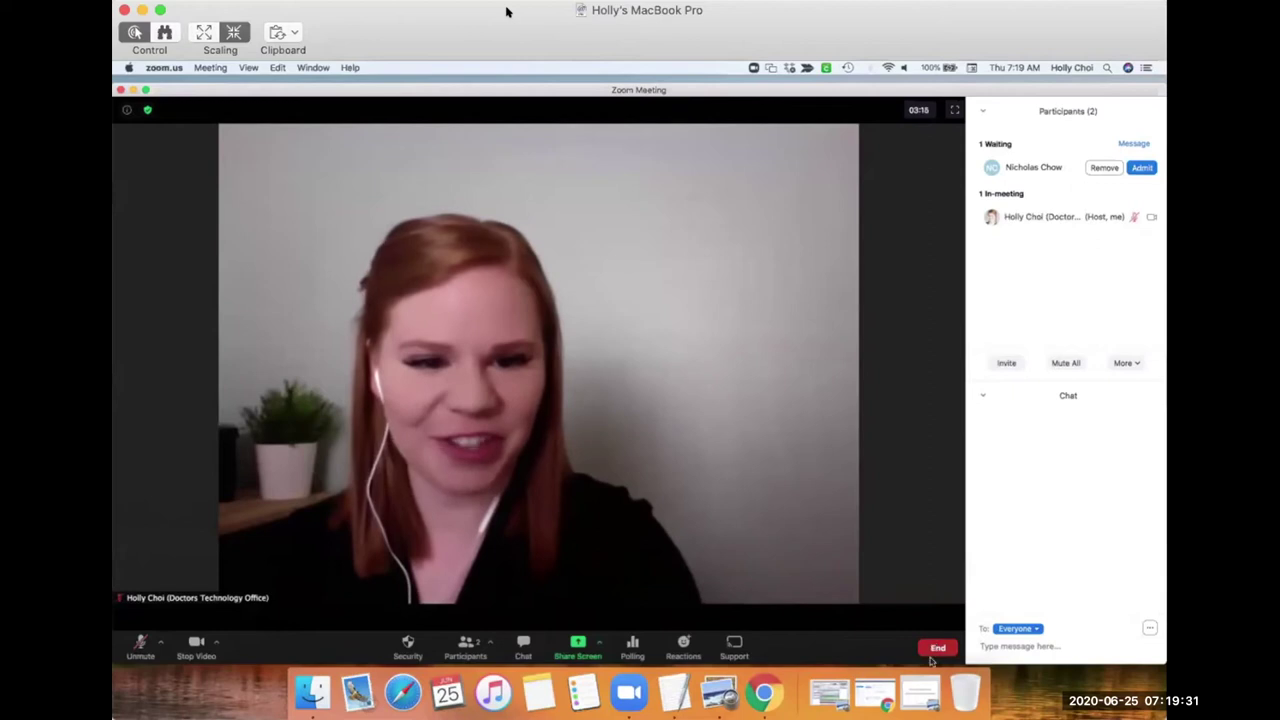
# Open the minimized Preview screenshot of the waiting room message that a participant sees.
pyautogui.click(924, 698)
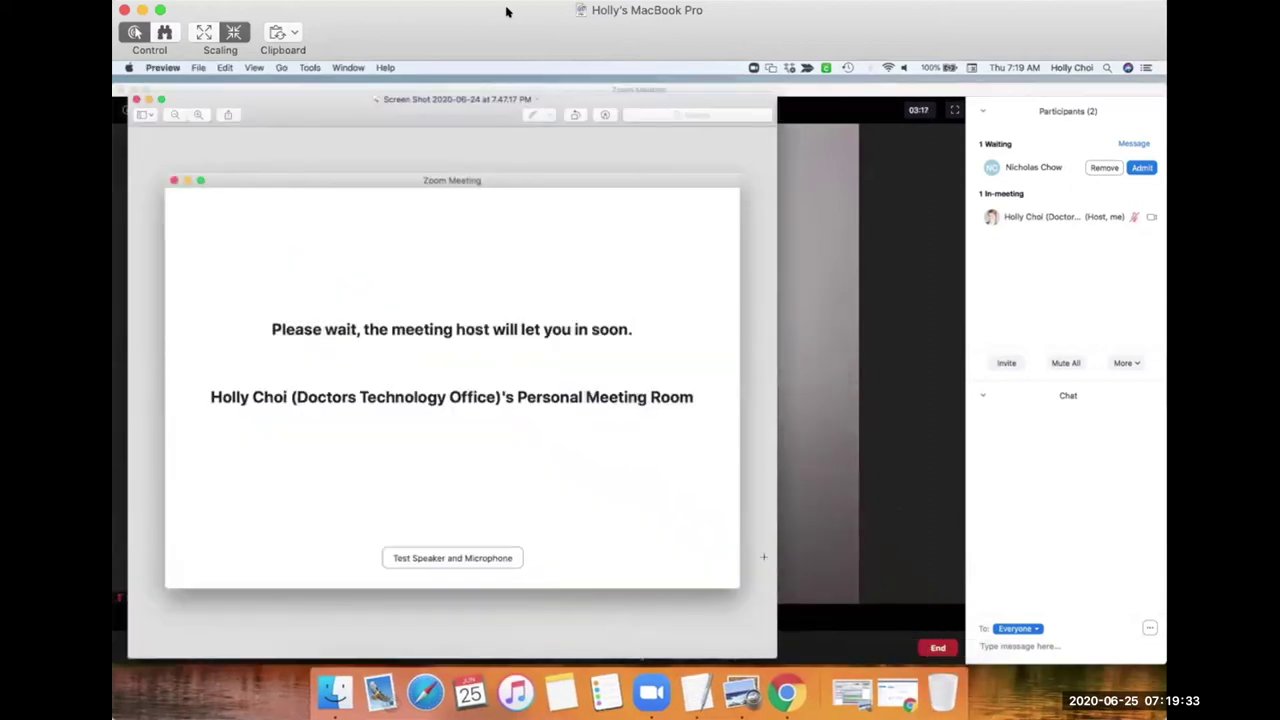
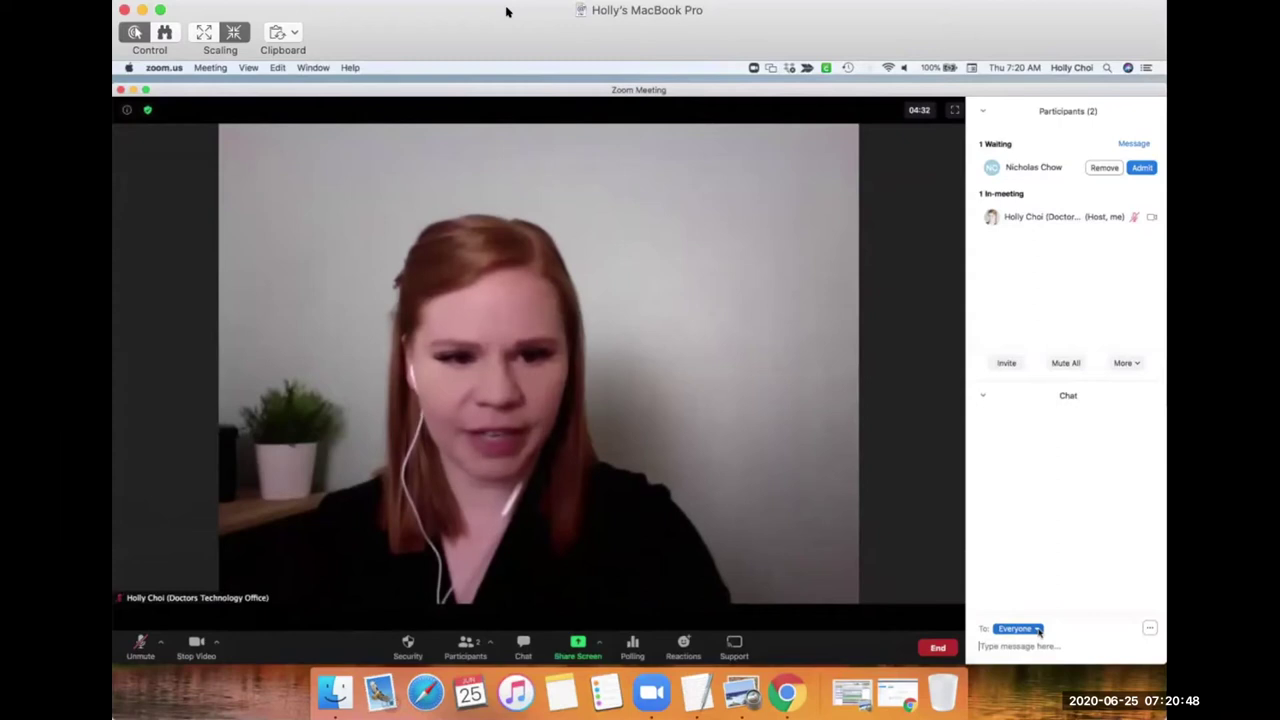
# Send the chat message "Thank you for your patience! I'll be with you shortly." to everyone in the waiting room.
pyautogui.click(1038, 629)
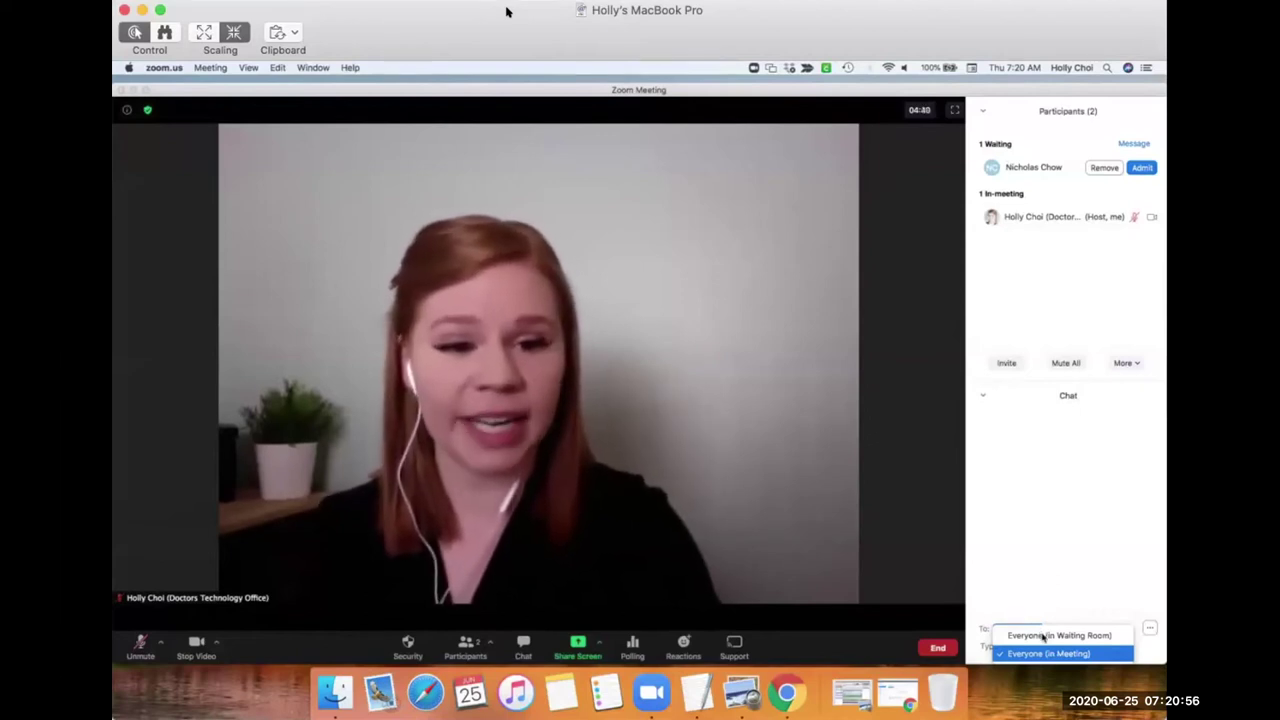
pyautogui.click(1046, 637)
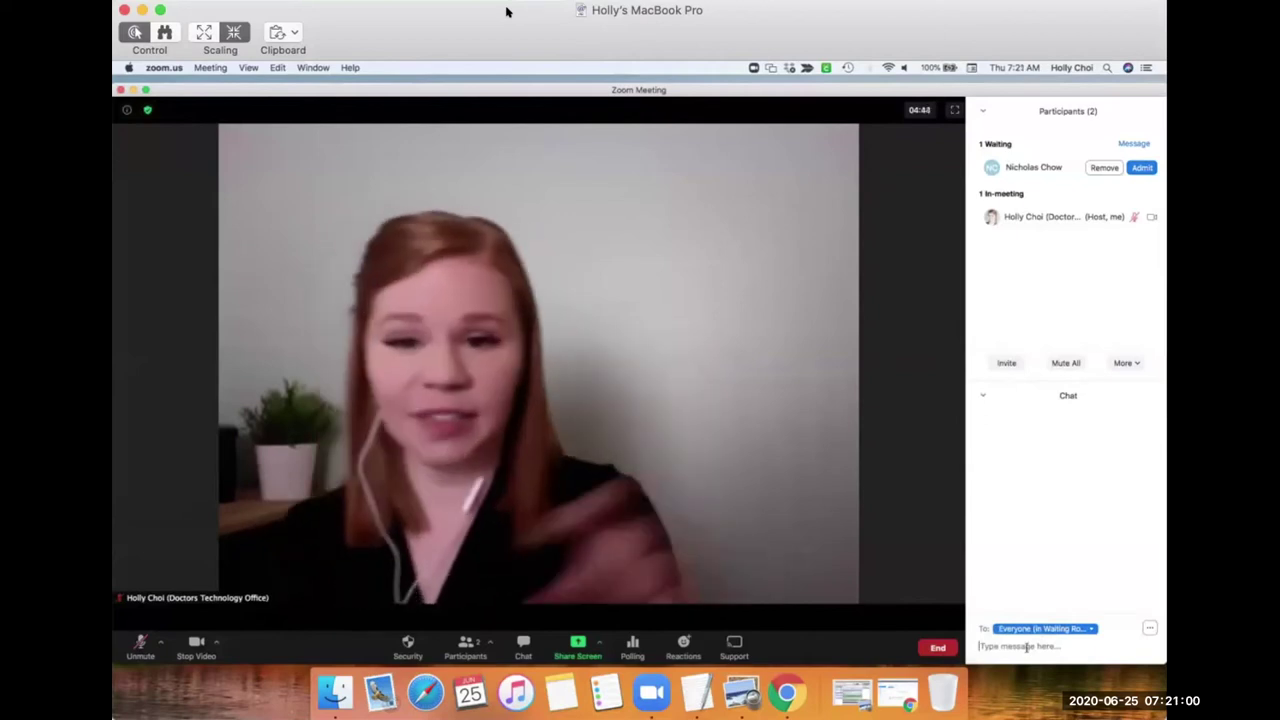
pyautogui.click(1027, 647)
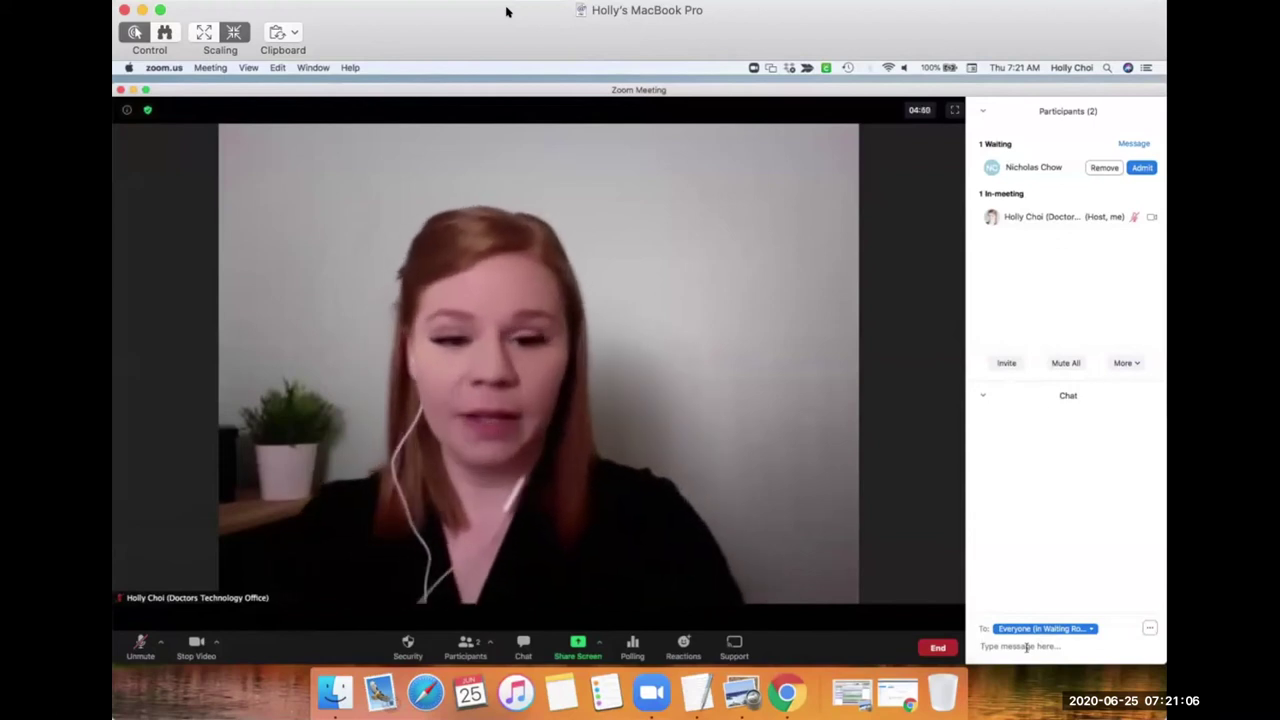
pyautogui.write('Thank you for')
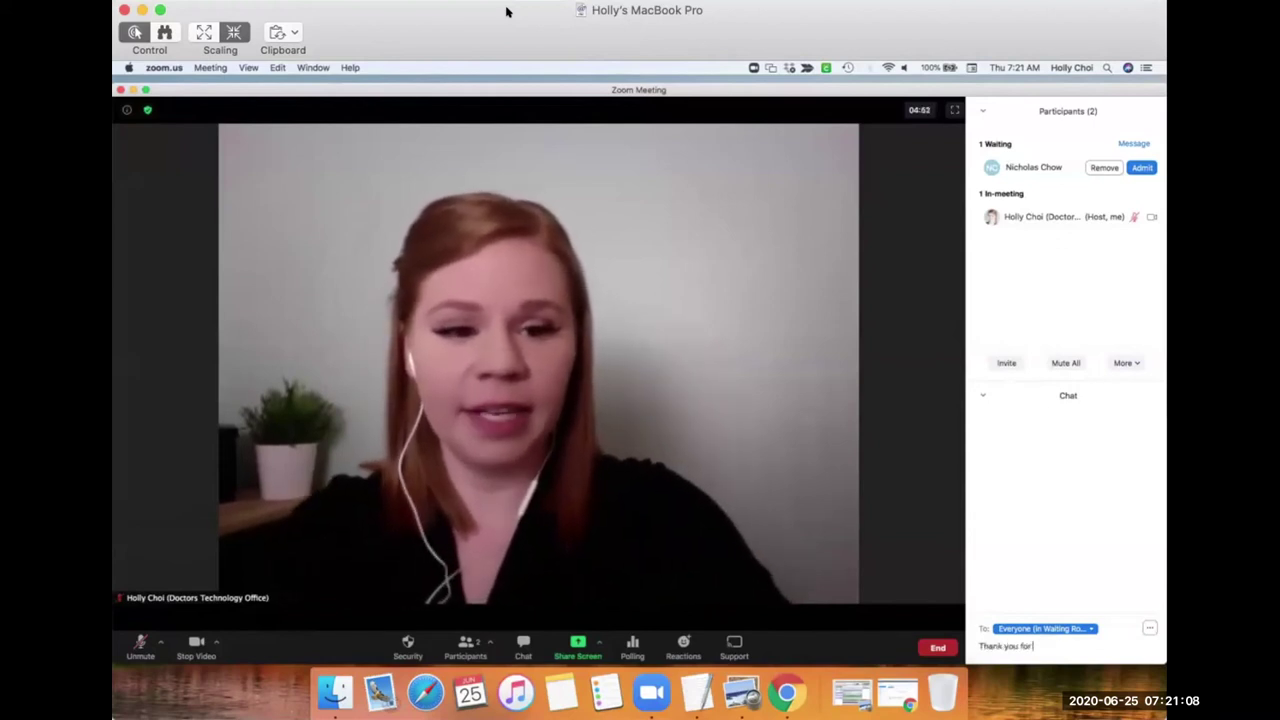
pyautogui.write(" your patience! I'll be with you shortly.")
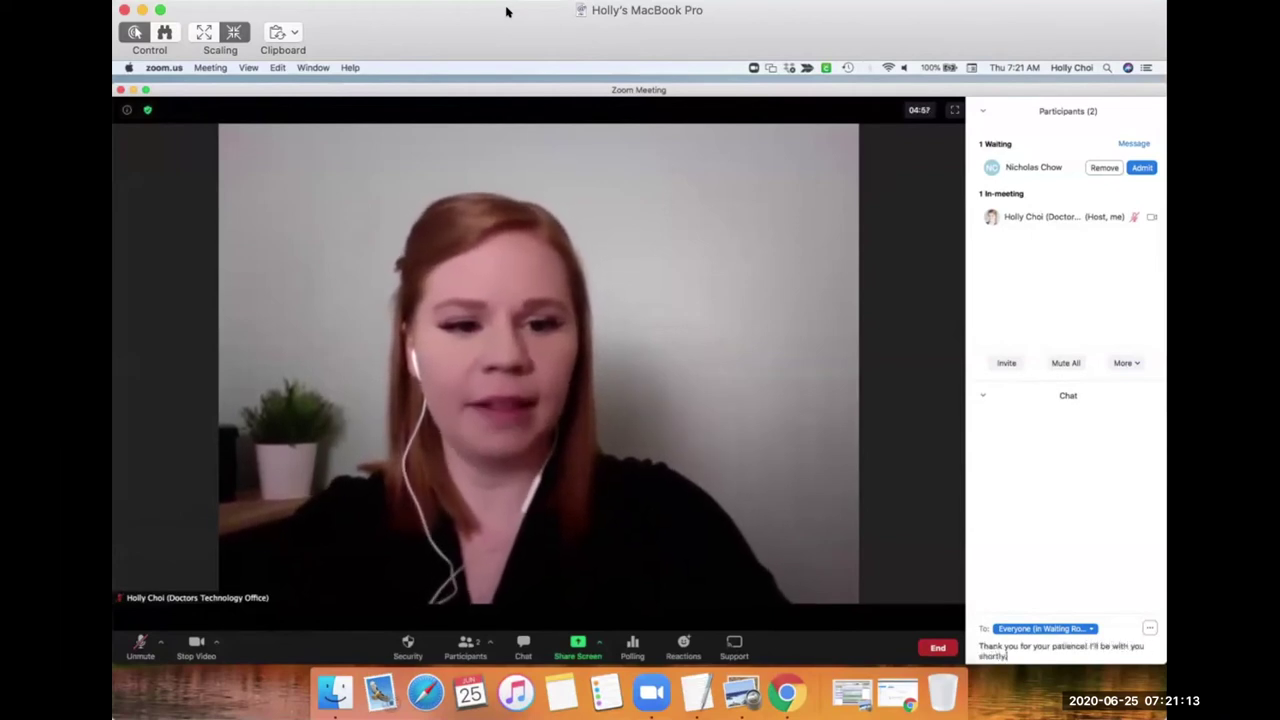
pyautogui.press('Return')
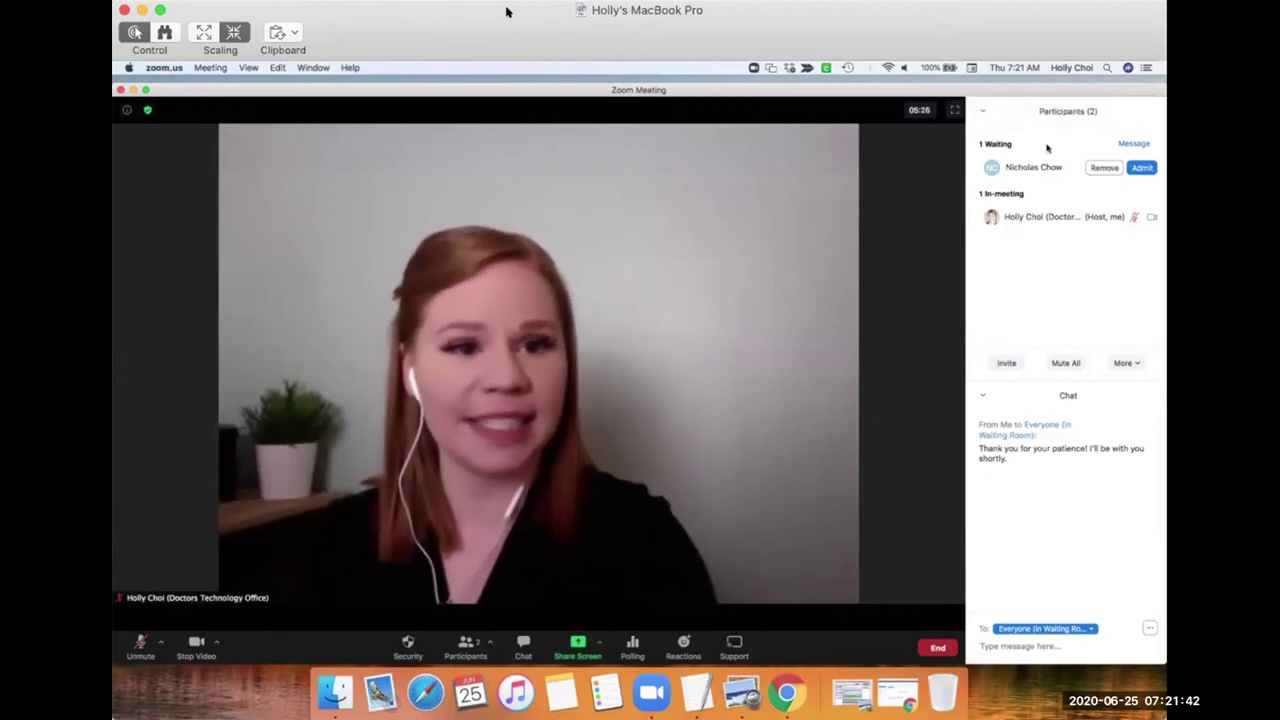
# Collapse and re-expand the participant list, and admit the waiting patient to the meeting.
pyautogui.click(1052, 125)
pyautogui.click(984, 112)
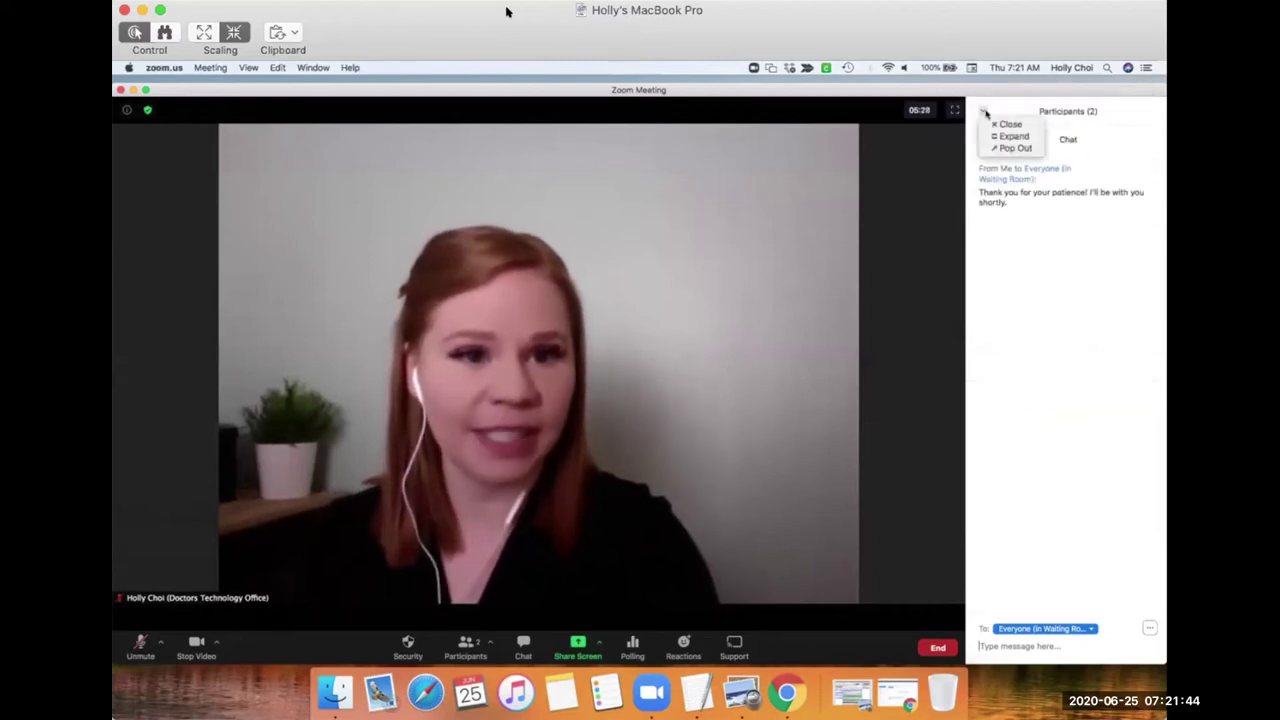
pyautogui.click(984, 112)
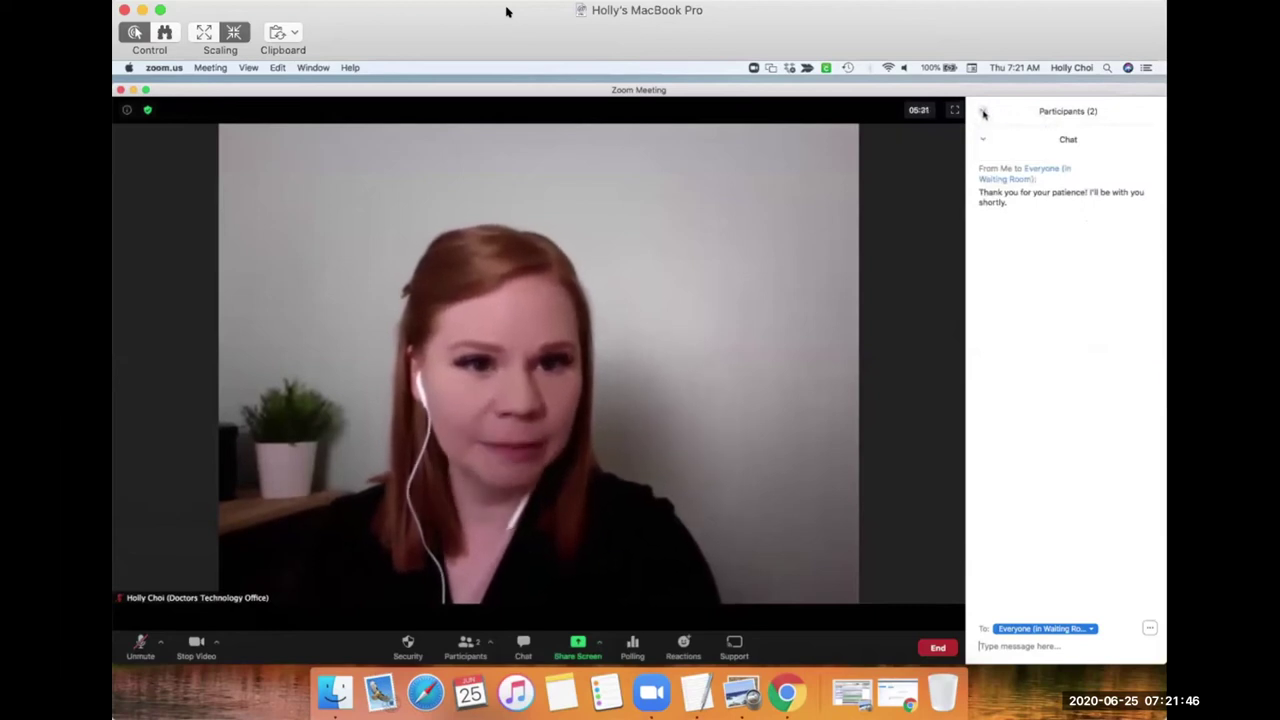
pyautogui.click(984, 112)
pyautogui.click(993, 132)
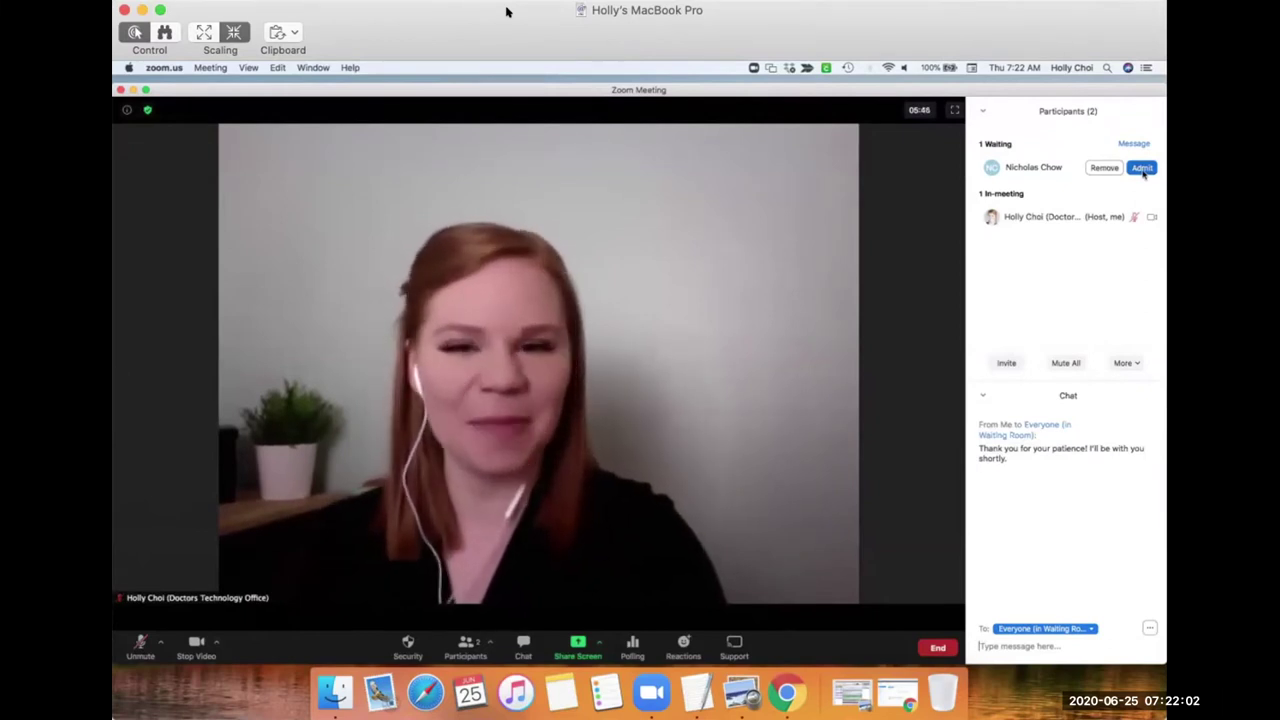
pyautogui.click(1142, 168)
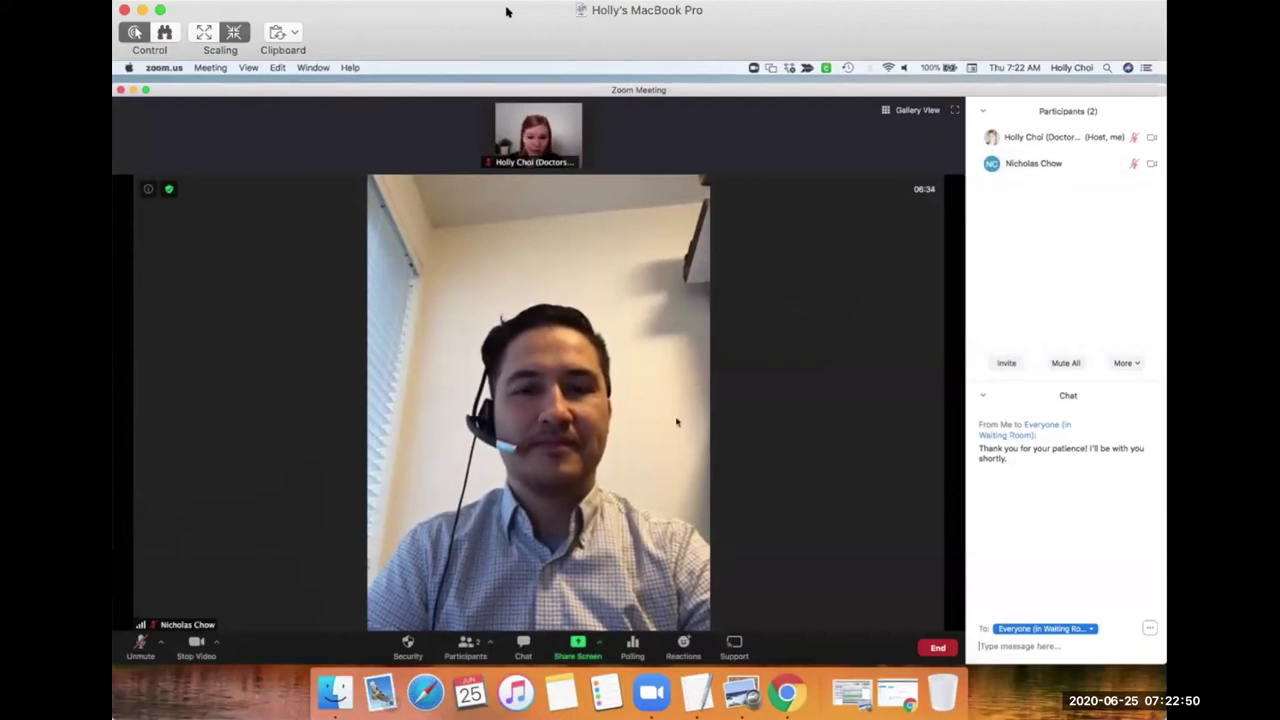
# Restore the minimized Chrome My Meetings window and the Preview image of the medical record, and return to the Zoom meeting.
pyautogui.click(898, 700)
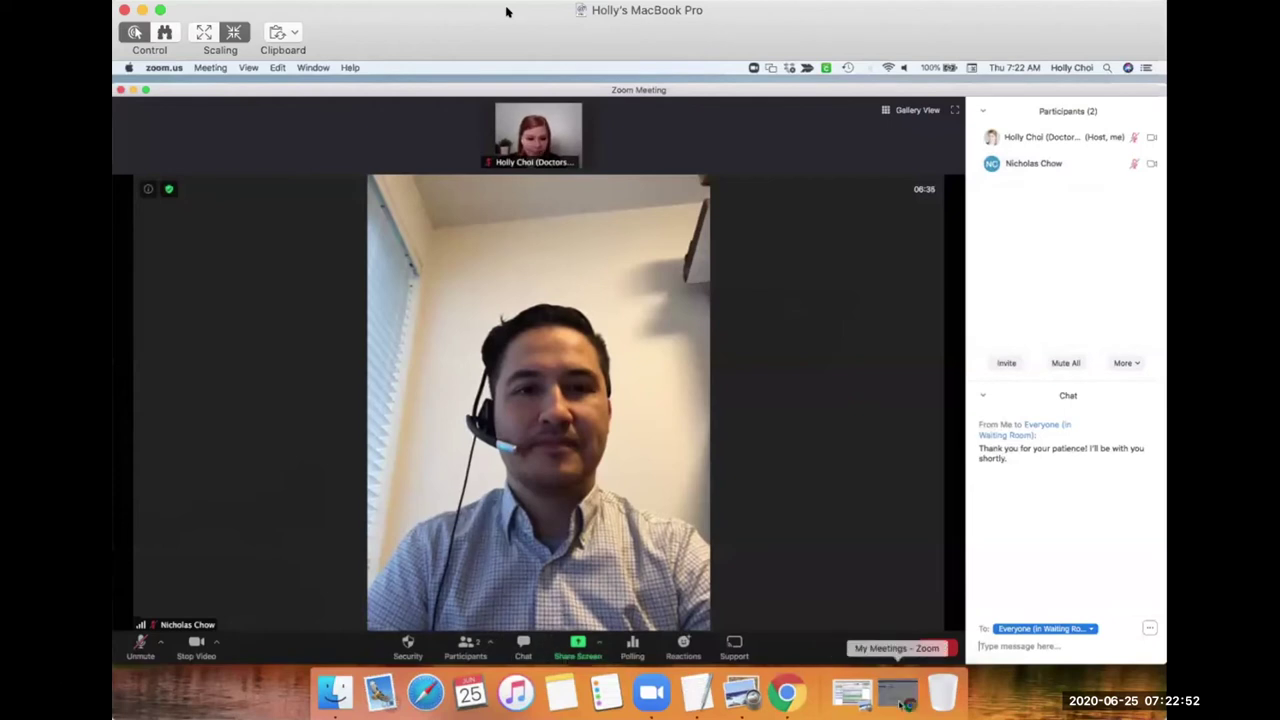
pyautogui.click(858, 694)
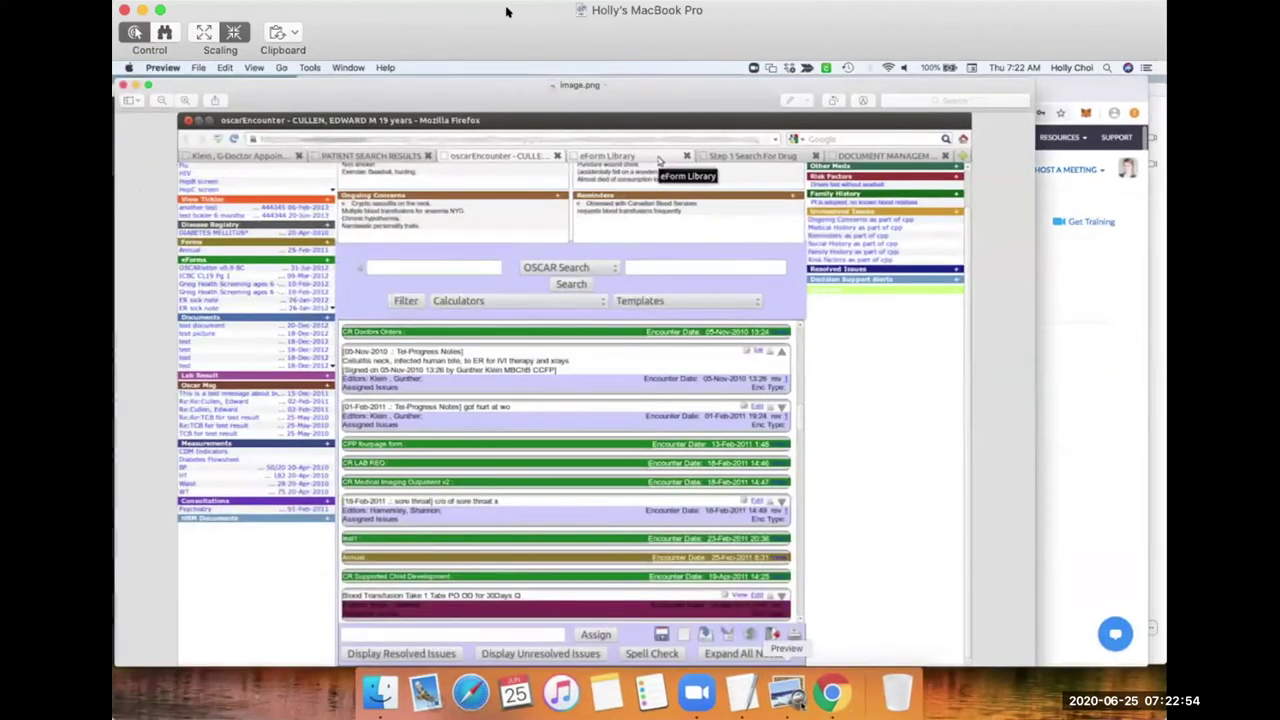
pyautogui.click(698, 692)
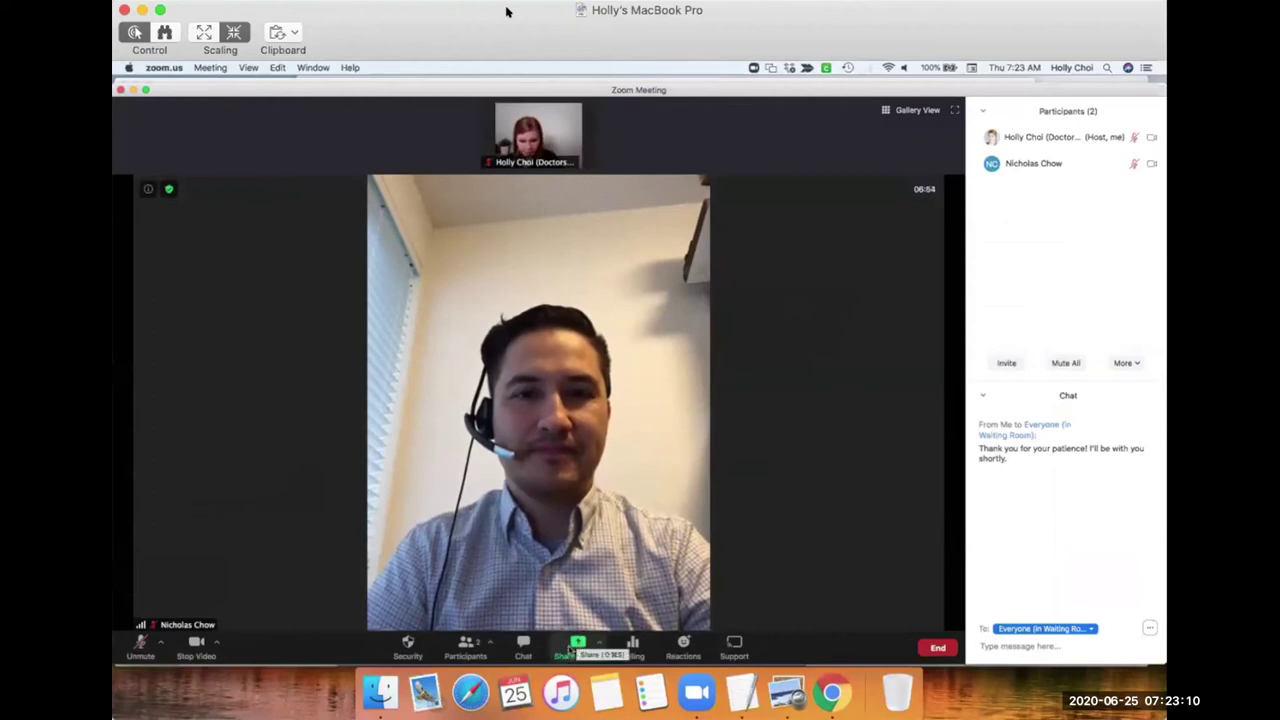
# Share only the Google Chrome My Meetings window with the patient, without computer sound, and stop the screen share.
pyautogui.click(572, 648)
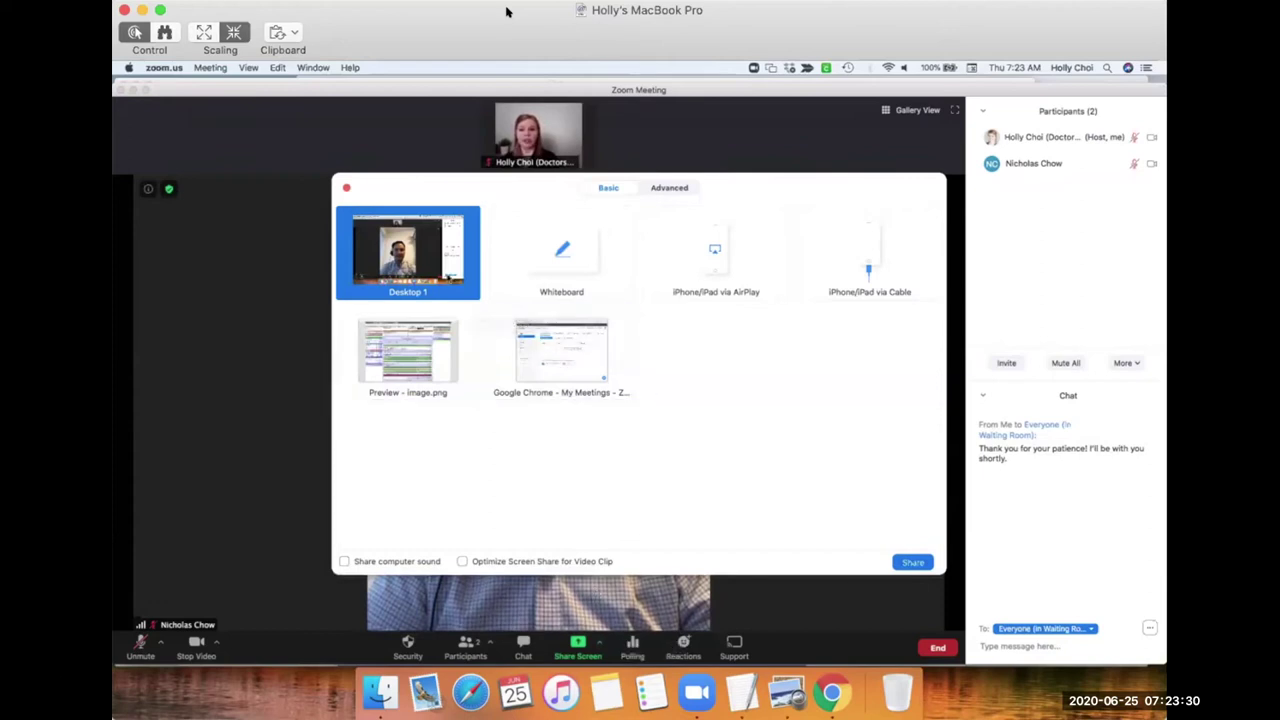
pyautogui.click(346, 188)
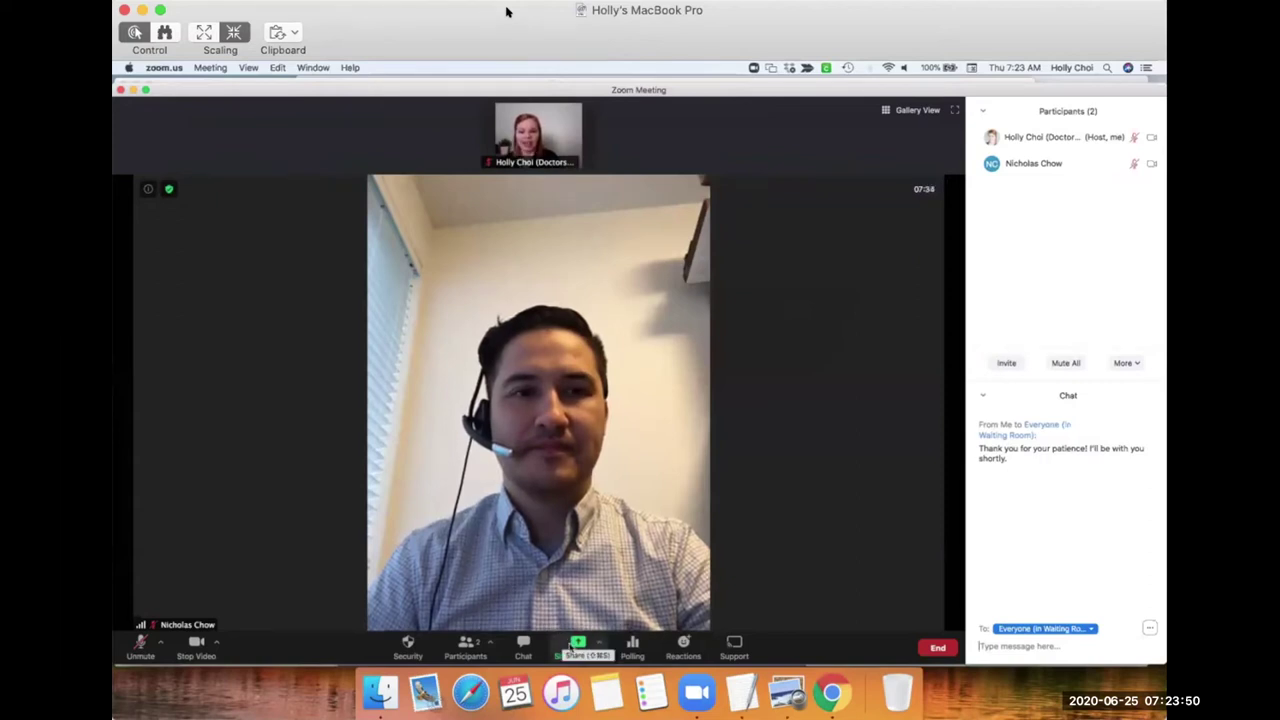
pyautogui.click(577, 646)
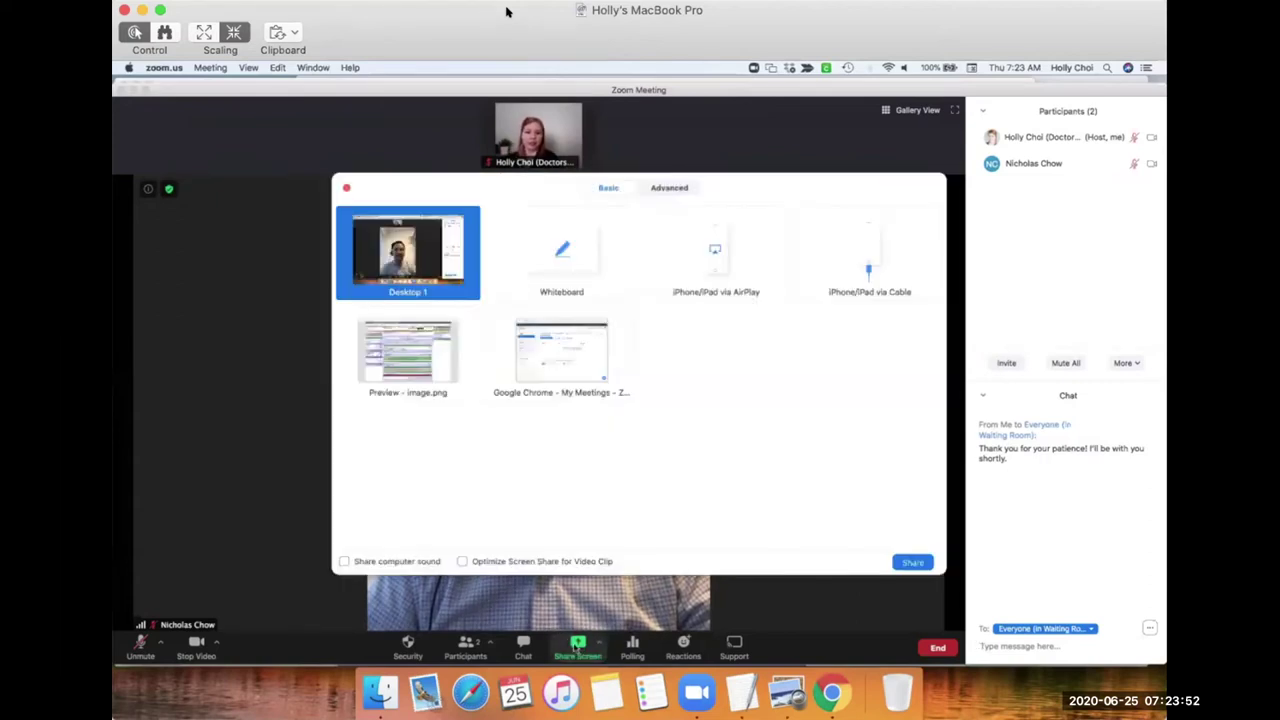
pyautogui.click(553, 352)
pyautogui.click(450, 355)
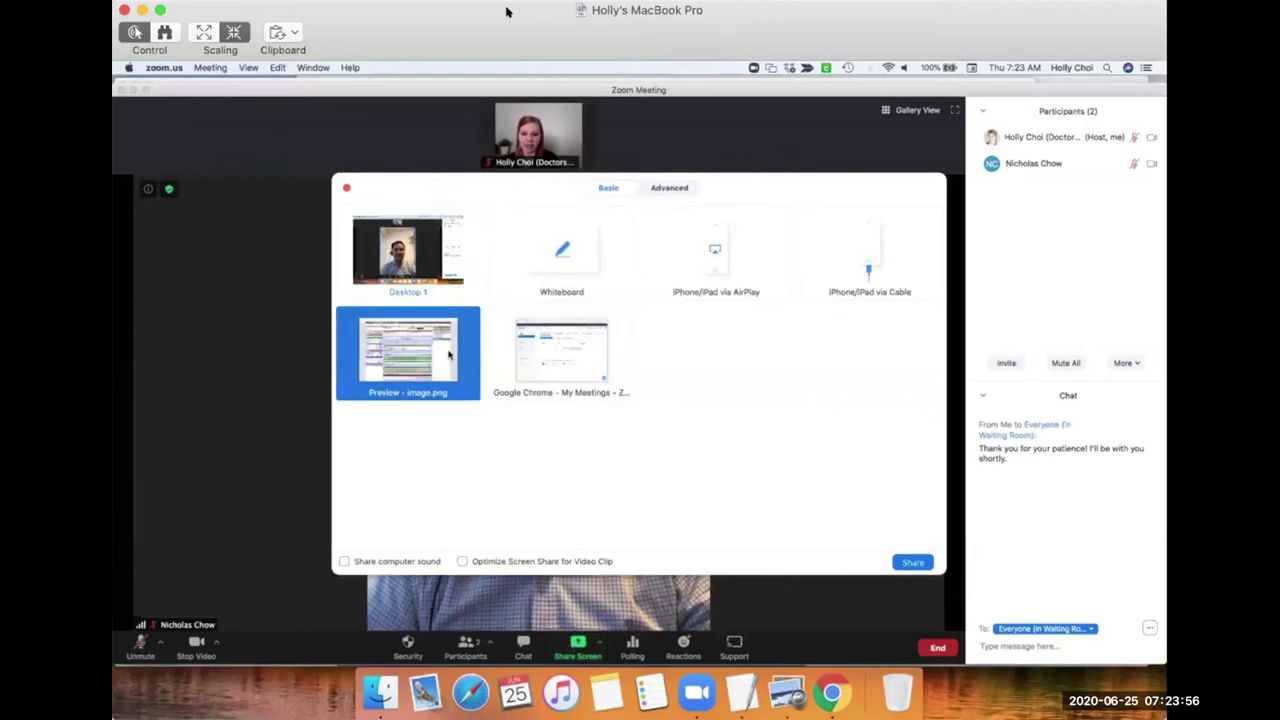
pyautogui.click(527, 357)
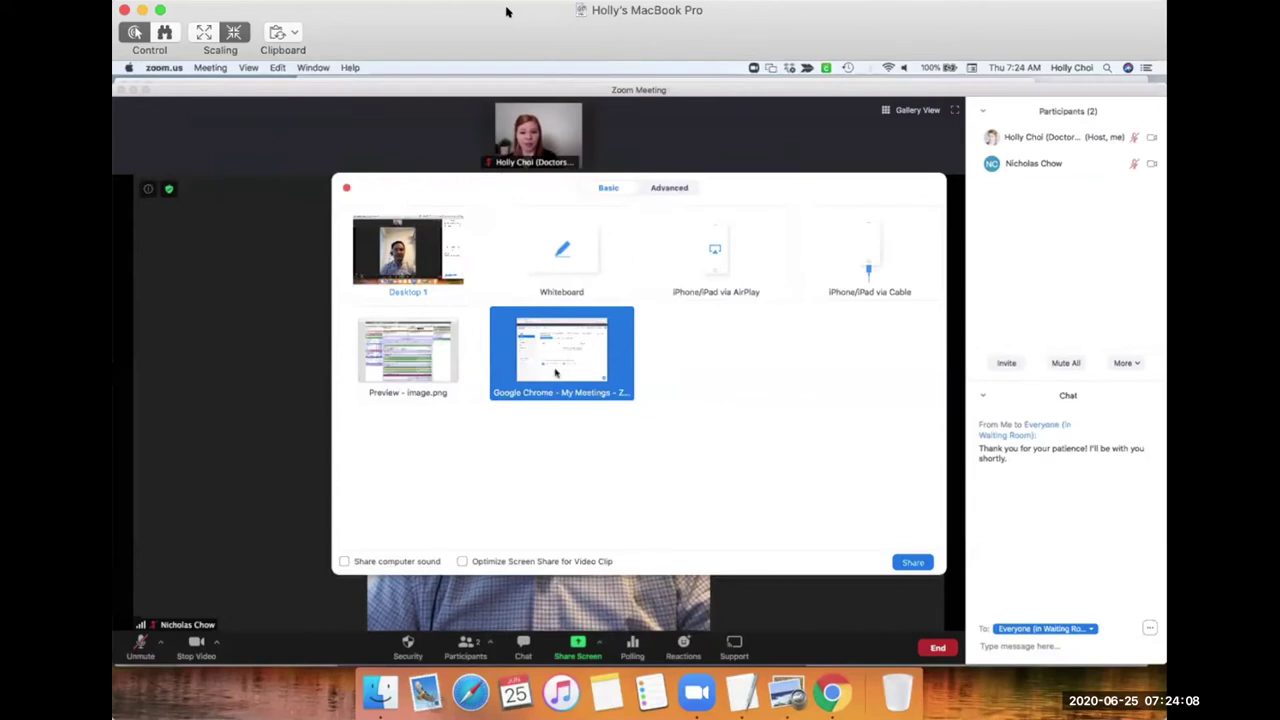
pyautogui.click(927, 565)
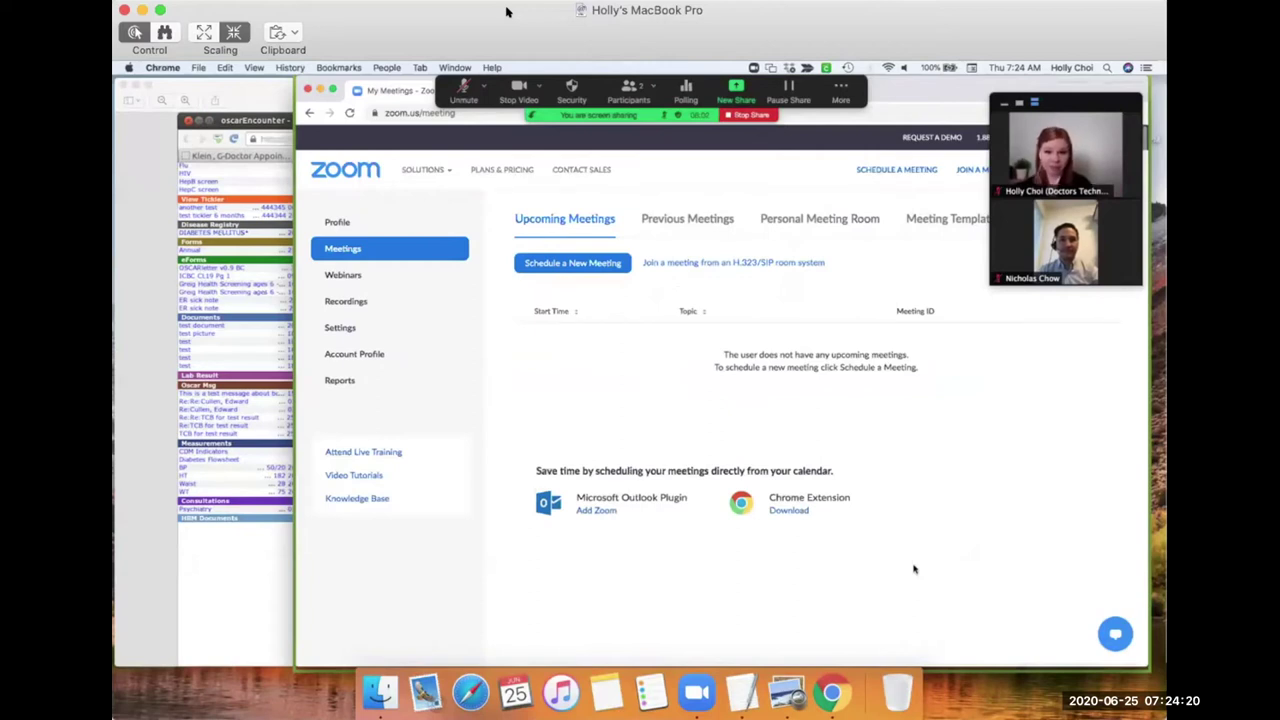
pyautogui.click(752, 116)
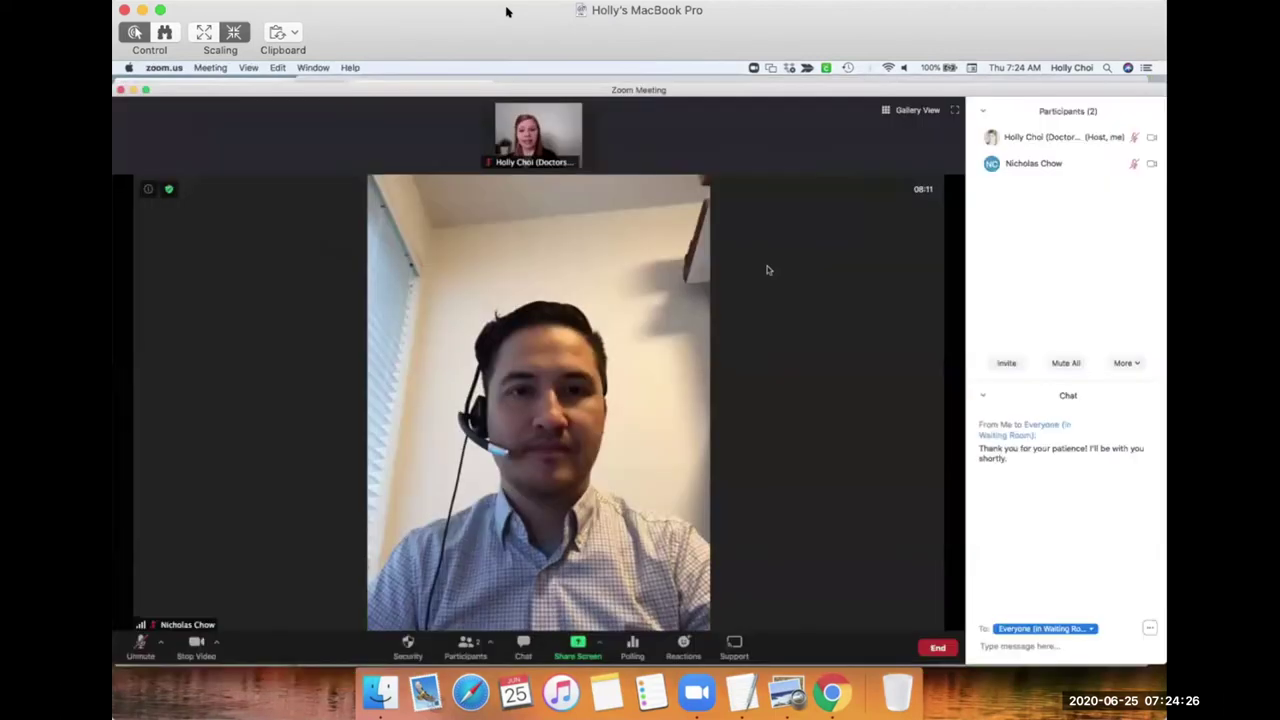